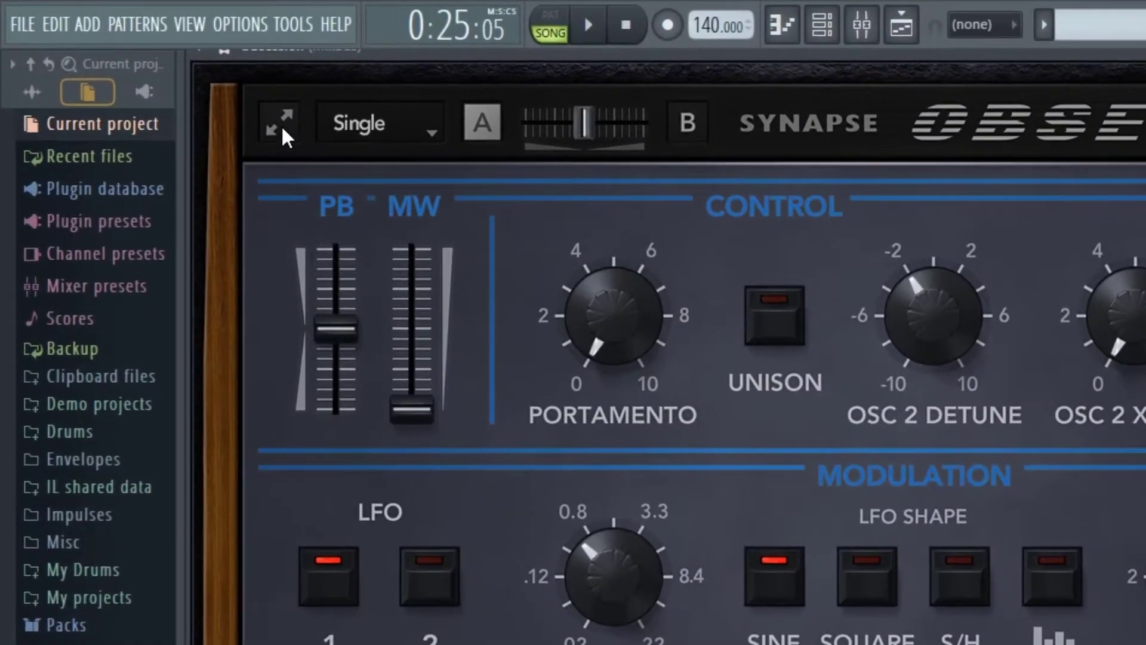
- Set the Obsession plugin's interface size to Small and then to Medium
{"action": "left_click", "coordinate": [252, 114]}
{"action": "left_click", "coordinate": [242, 99]}
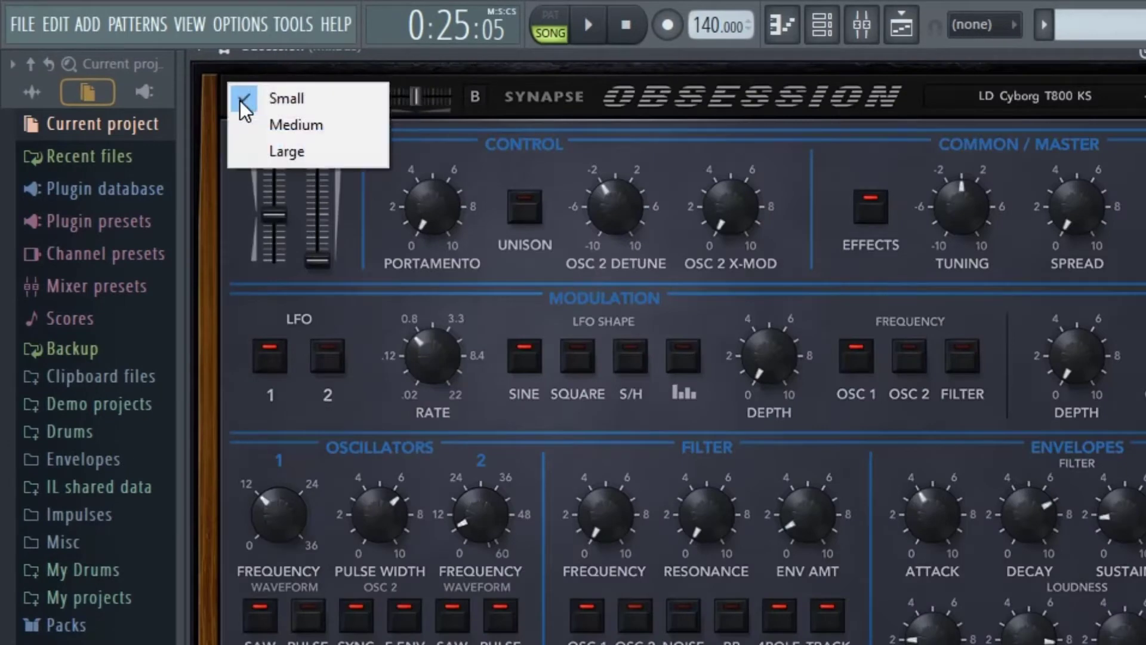
{"action": "left_click", "coordinate": [269, 130]}
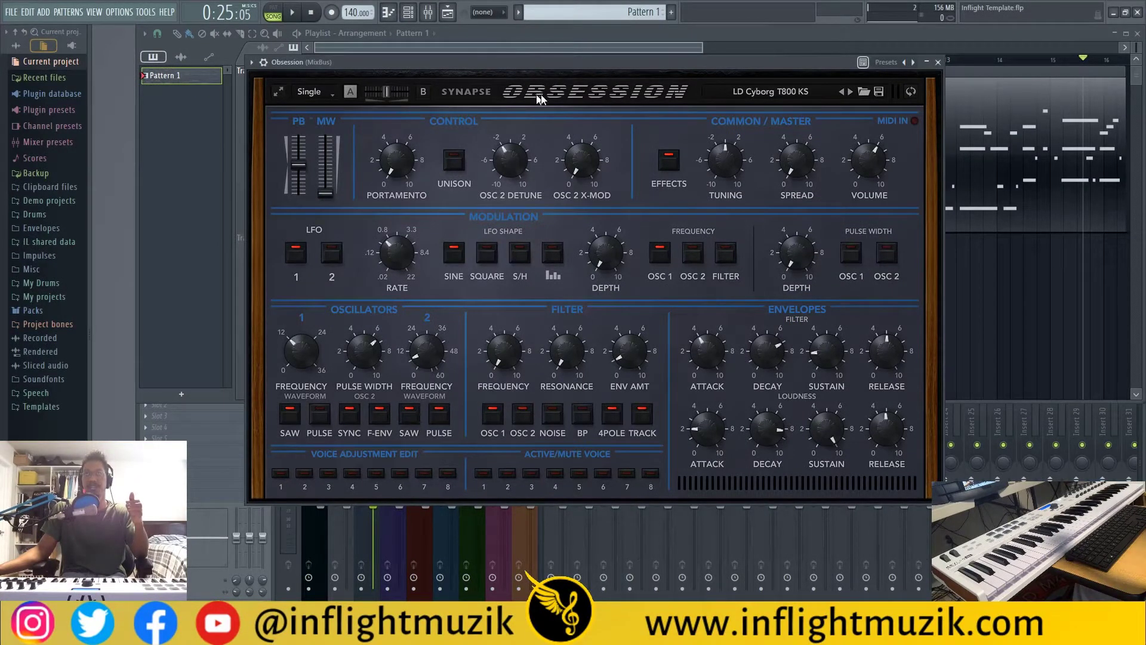
- Show the Simulation Options / Effects panel, then raise the Global Organic control to near maximum with VCA Sat enabled
{"action": "left_click", "coordinate": [539, 98]}
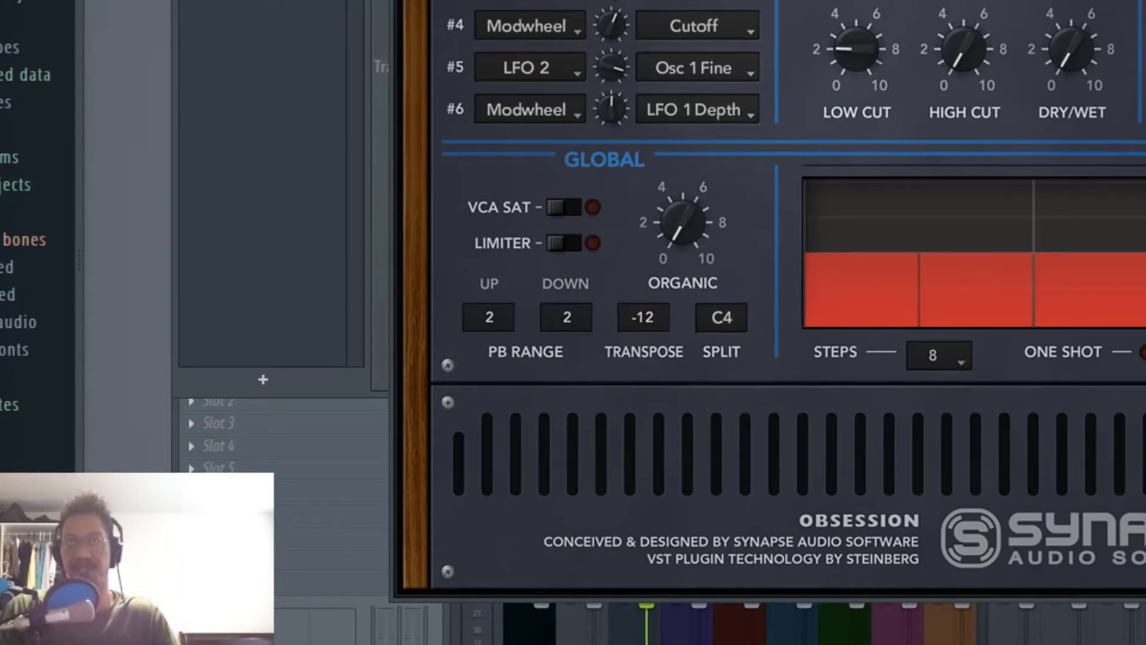
{"action": "mouse_move", "coordinate": [679, 221]}
{"action": "left_click_drag", "start_coordinate": [680, 222], "coordinate": [688, 157]}
{"action": "left_click_drag", "start_coordinate": [684, 113], "coordinate": [691, 0]}
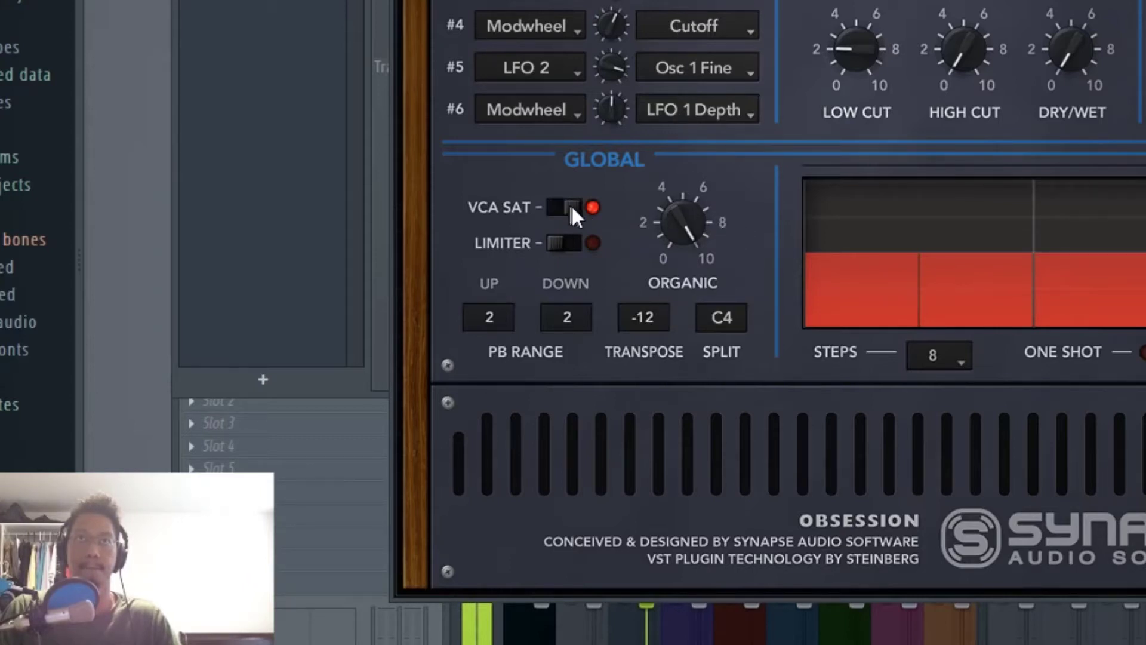
- Lower the Organic control to 0.00 and disable VCA Sat
{"action": "left_click_drag", "start_coordinate": [686, 220], "coordinate": [678, 277]}
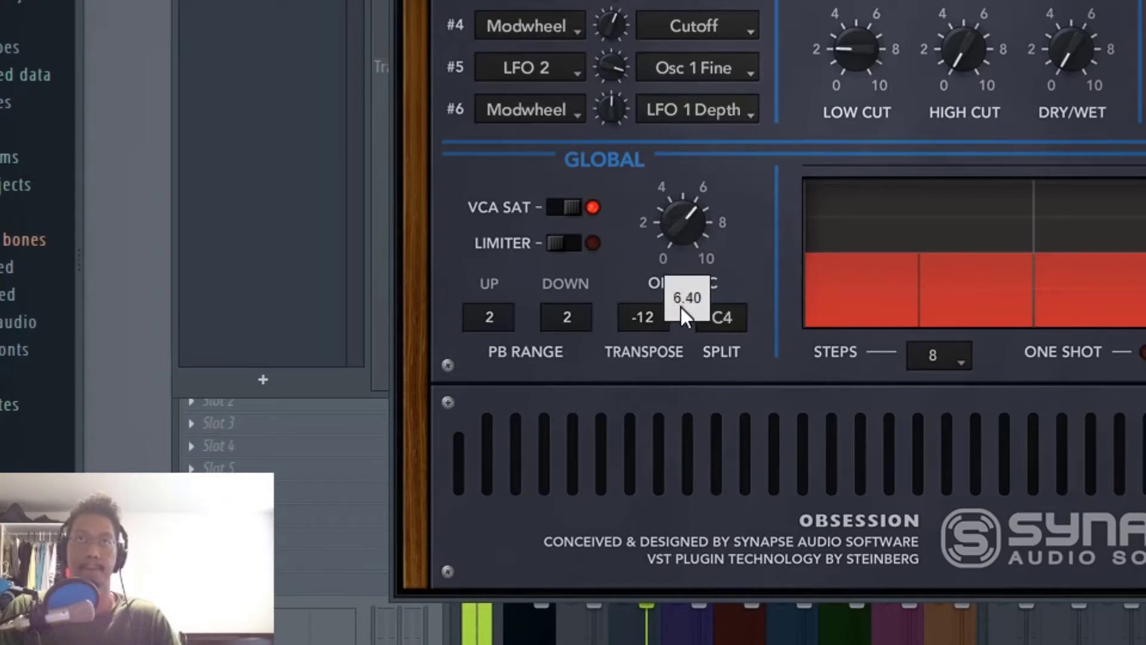
{"action": "left_click_drag", "start_coordinate": [685, 342], "coordinate": [688, 478]}
{"action": "left_click_drag", "start_coordinate": [671, 223], "coordinate": [726, 256]}
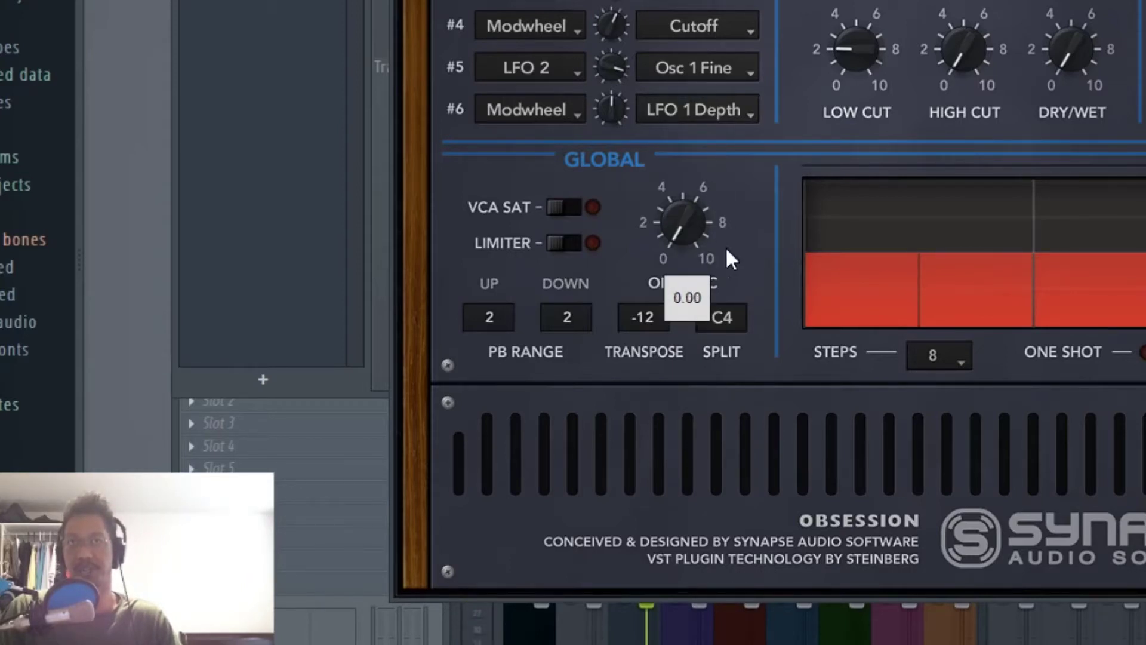
- Enable VCA Sat and raise the Organic control to 8.45
{"action": "left_click", "coordinate": [561, 204]}
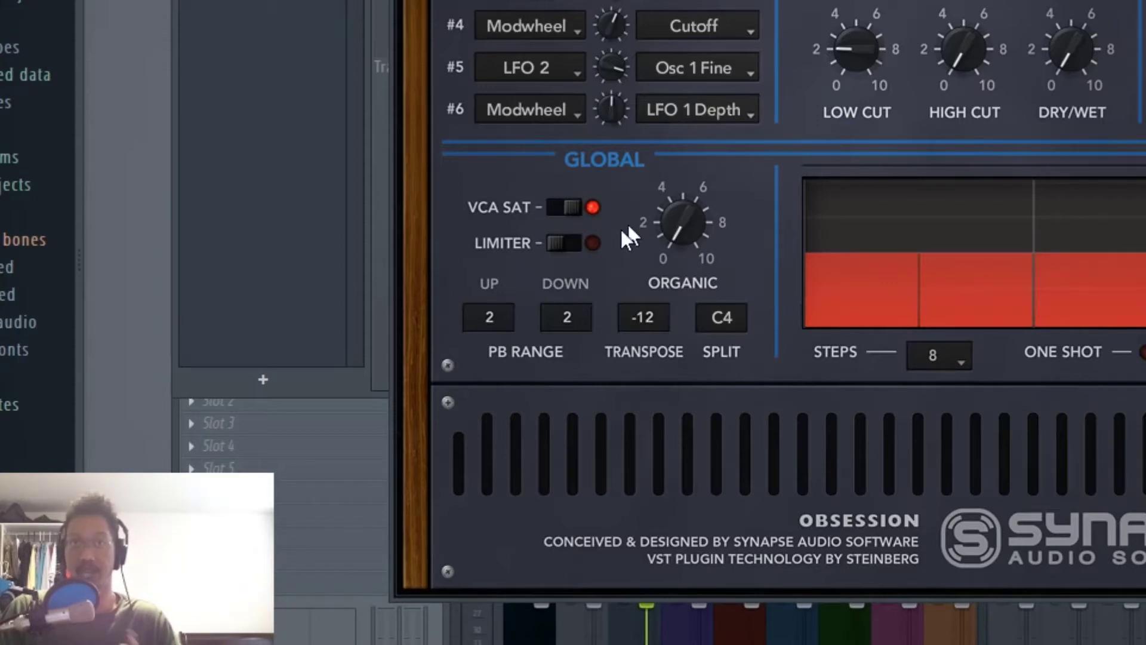
{"action": "left_click_drag", "start_coordinate": [678, 220], "coordinate": [703, 34]}
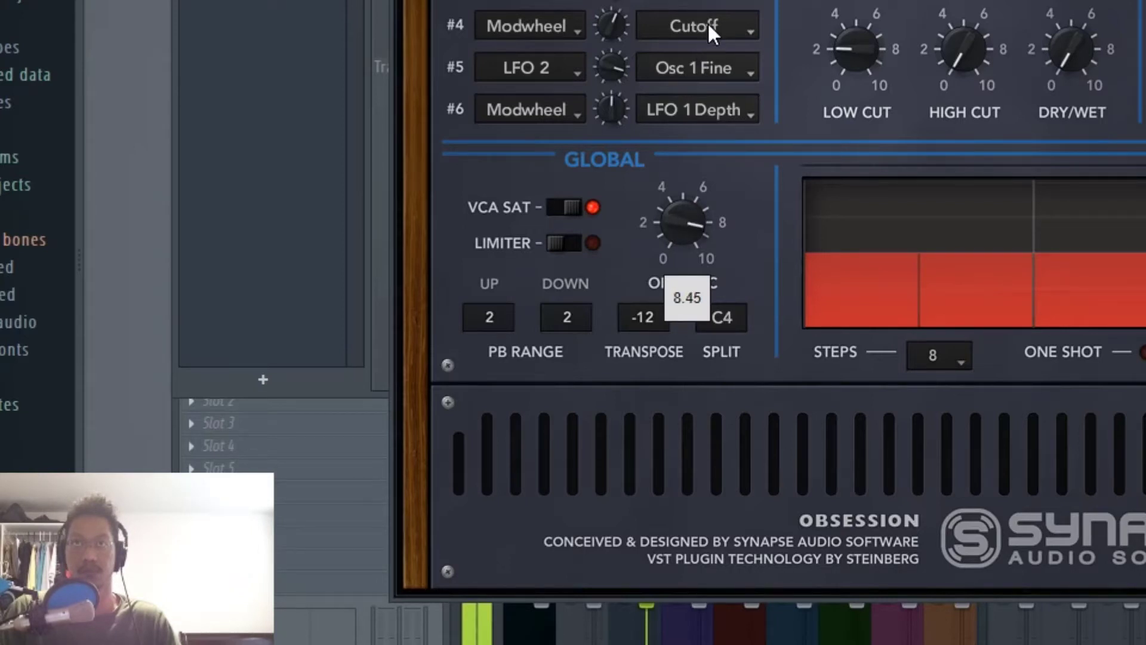
{"action": "left_click_drag", "start_coordinate": [707, 21], "coordinate": [708, 24]}
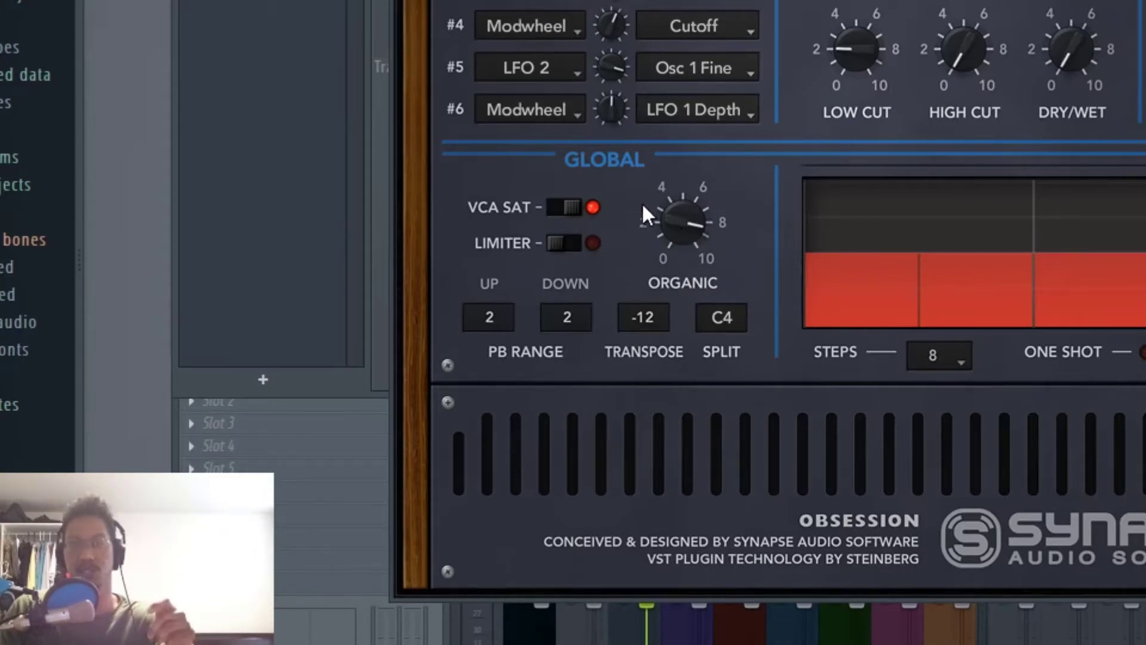
- Try the Limiter switch in the Global section, and bring the Organic control back down to 0
{"action": "left_click", "coordinate": [571, 243]}
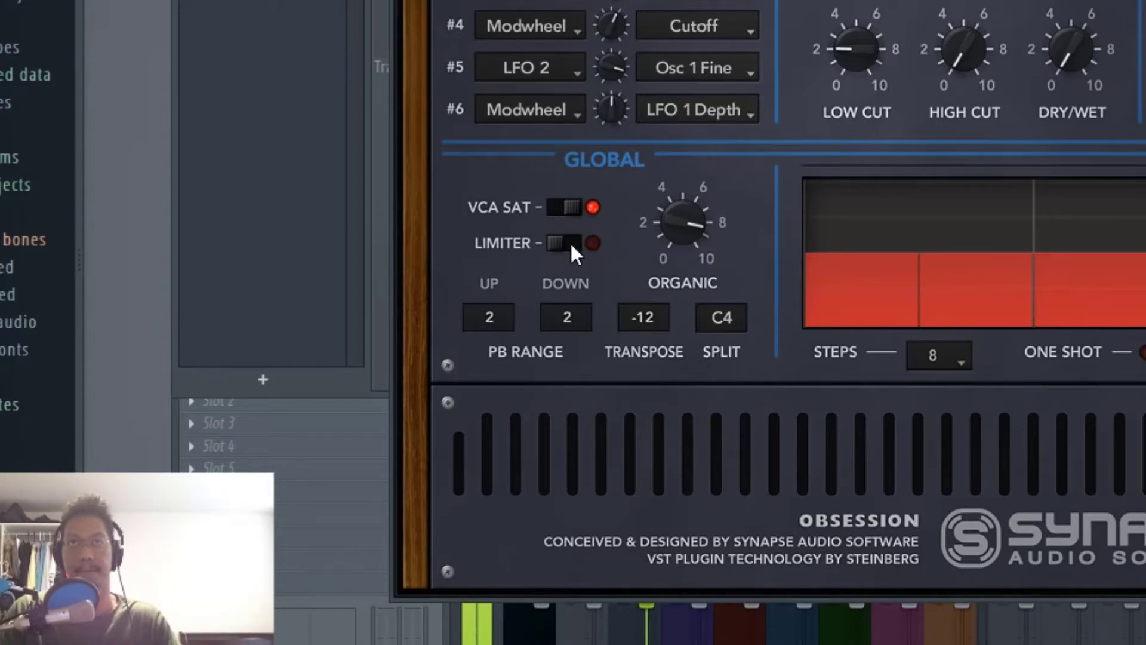
{"action": "left_click_drag", "start_coordinate": [683, 227], "coordinate": [739, 230]}
{"action": "left_click_drag", "start_coordinate": [680, 226], "coordinate": [685, 310]}
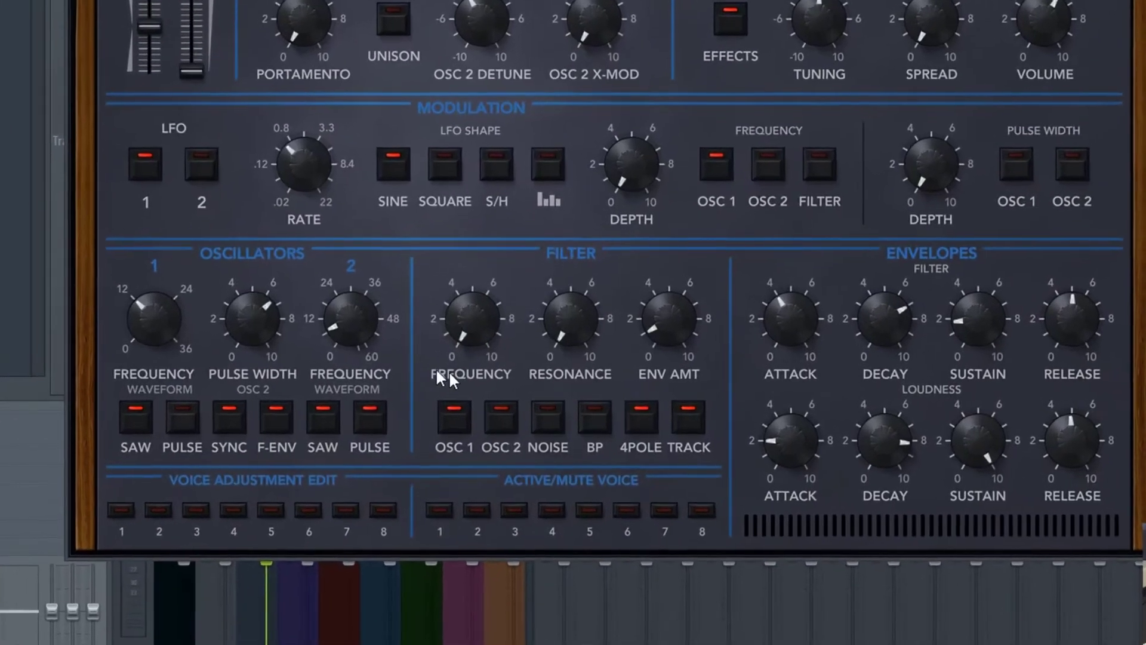
- Sweep the filter Frequency upward and return it to 0.00
{"action": "left_click_drag", "start_coordinate": [505, 353], "coordinate": [511, 390]}
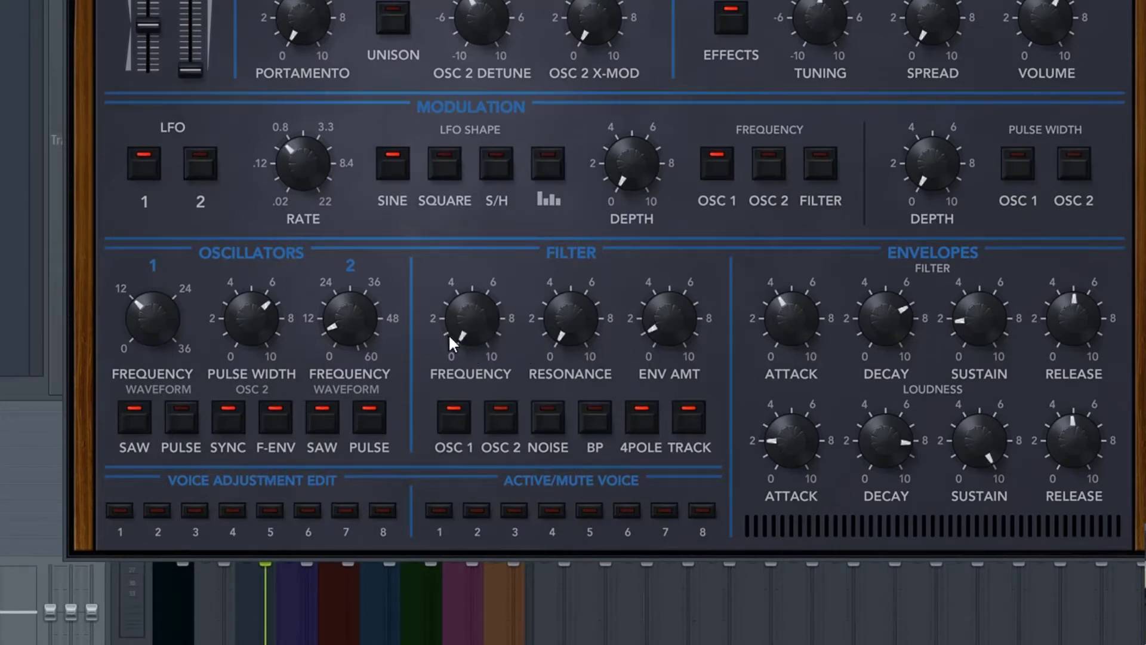
{"action": "left_click_drag", "start_coordinate": [470, 331], "coordinate": [458, 249]}
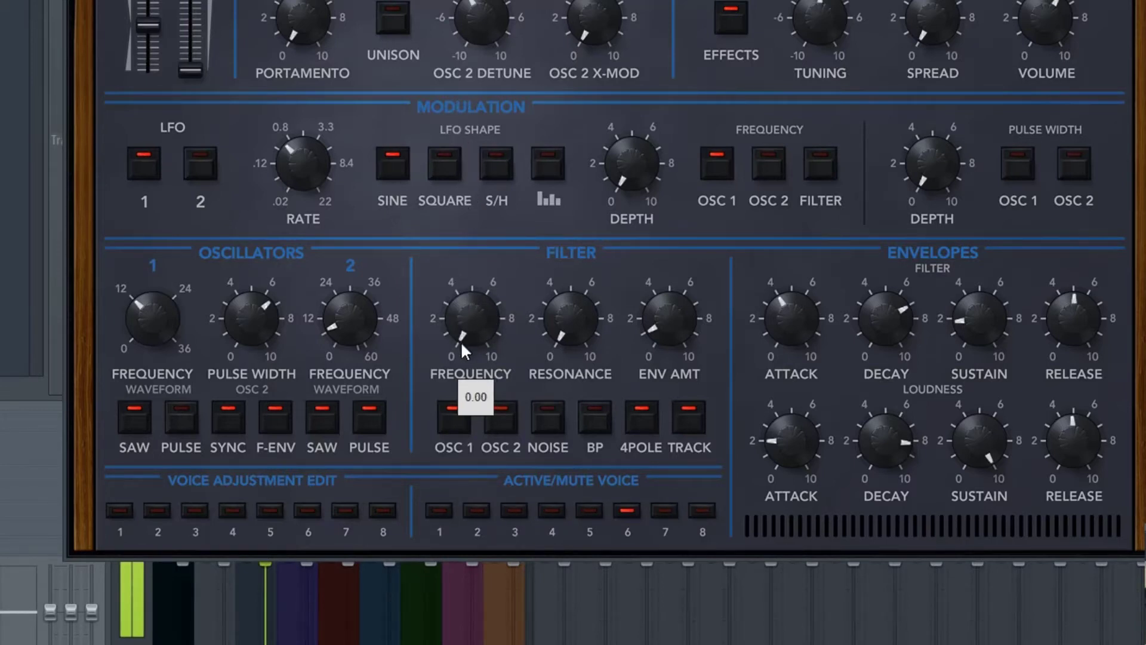
{"action": "left_click_drag", "start_coordinate": [462, 345], "coordinate": [466, 352]}
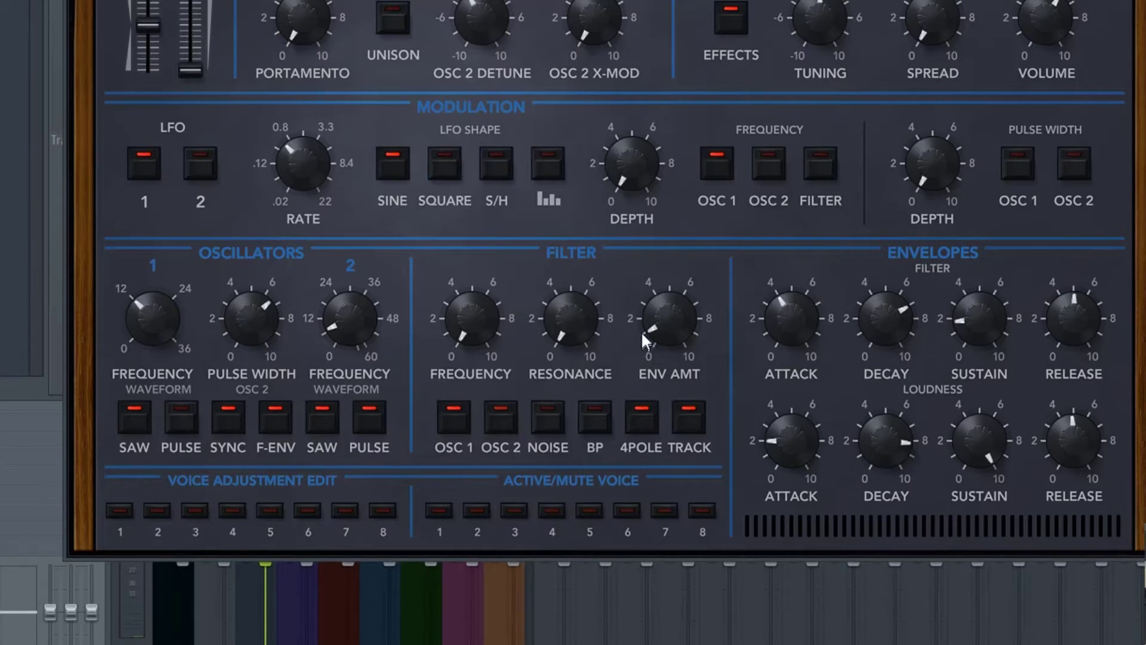
- Set the filter envelope's Attack, Decay, Sustain and Release and the filter's Env Amt to 0
{"action": "left_click_drag", "start_coordinate": [791, 318], "coordinate": [912, 595]}
{"action": "left_click_drag", "start_coordinate": [897, 339], "coordinate": [897, 412]}
{"action": "left_click_drag", "start_coordinate": [984, 313], "coordinate": [1099, 375]}
{"action": "left_click_drag", "start_coordinate": [1075, 307], "coordinate": [1023, 594]}
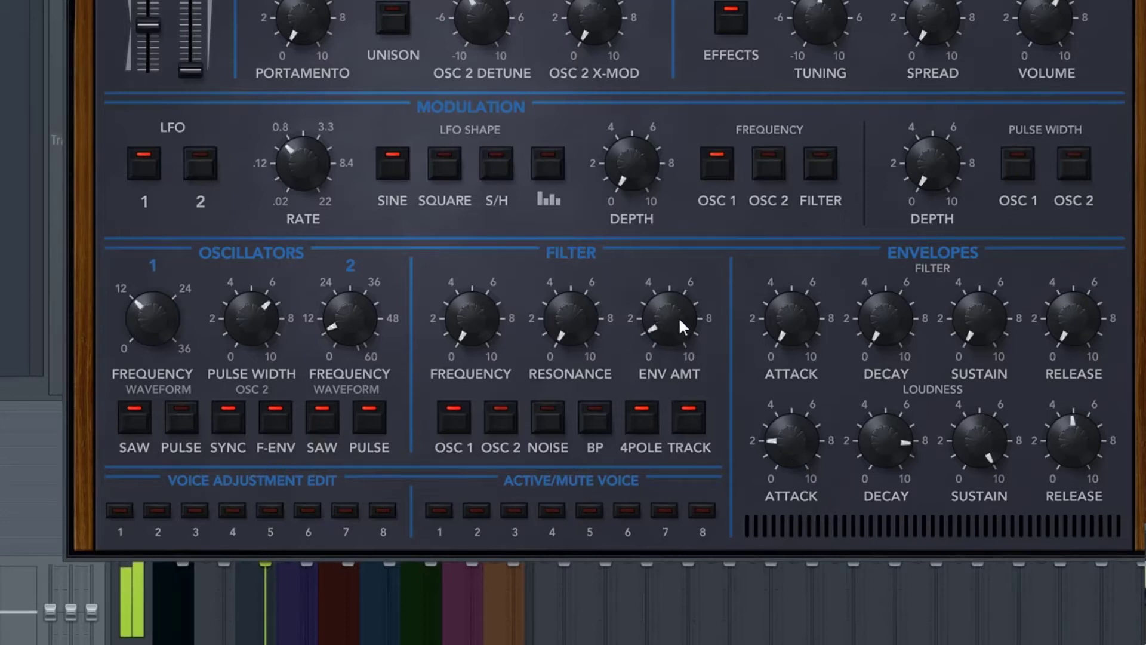
{"action": "left_click_drag", "start_coordinate": [678, 316], "coordinate": [739, 583]}
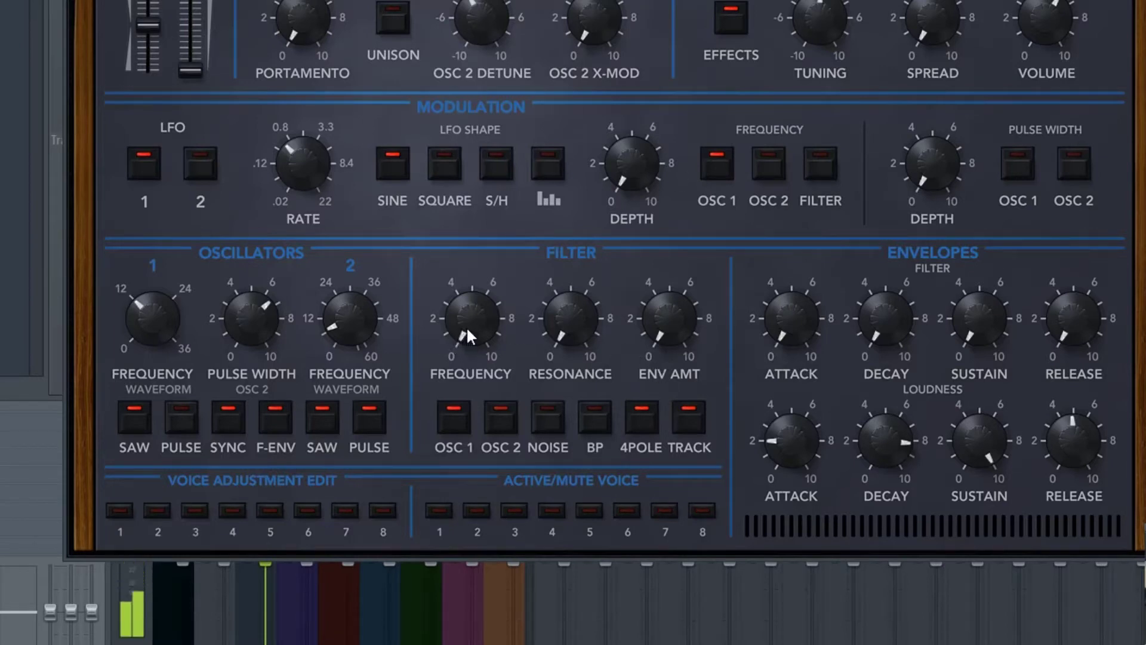
- Raise the filter Frequency with the filter envelope zeroed, then sweep it back down
{"action": "left_click_drag", "start_coordinate": [467, 326], "coordinate": [519, 239]}
{"action": "left_click_drag", "start_coordinate": [523, 258], "coordinate": [536, 335]}
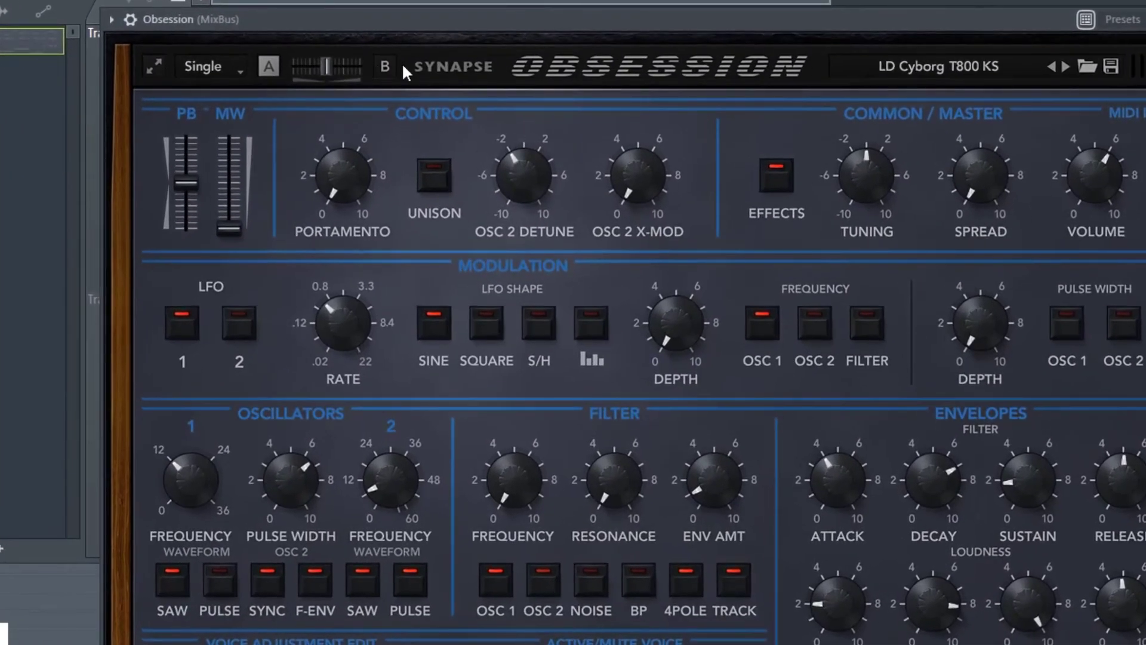
- Try layer B and the balance slider between layers A and B
{"action": "left_click", "coordinate": [389, 65]}
{"action": "mouse_move", "coordinate": [323, 62]}
{"action": "left_mouse_down"}
{"action": "mouse_move", "coordinate": [347, 65]}
{"action": "mouse_move", "coordinate": [320, 70]}
{"action": "left_mouse_up"}
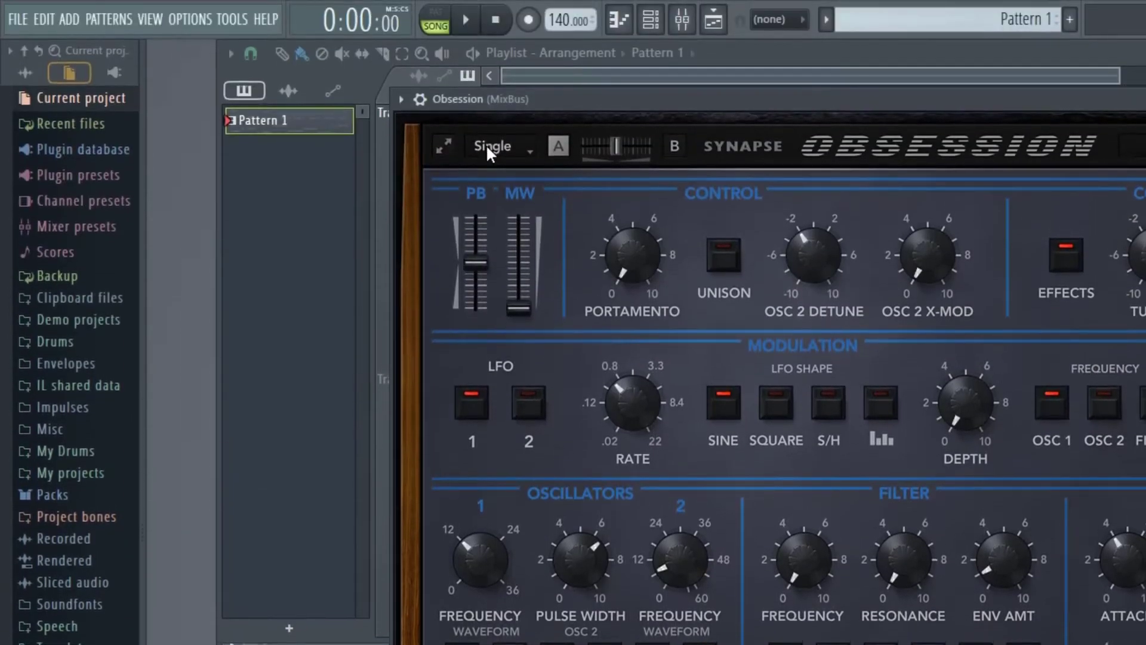
- Switch the synth's polyphony to 16 voices, then restore it to 8 voices
{"action": "left_click", "coordinate": [486, 145]}
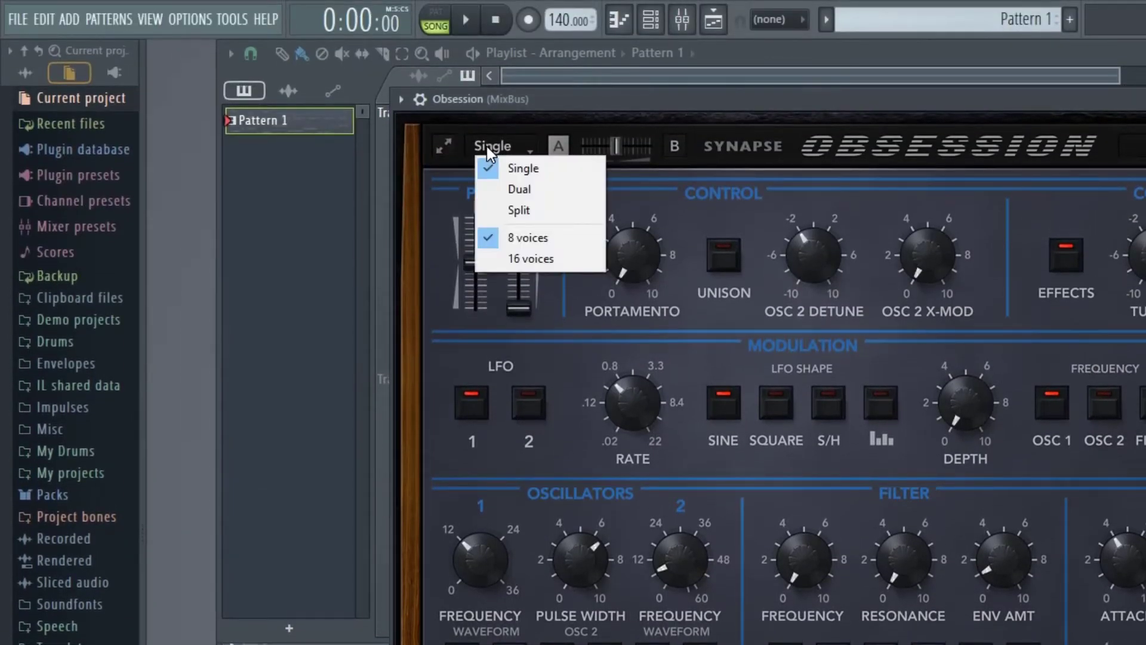
{"action": "left_click", "coordinate": [512, 256]}
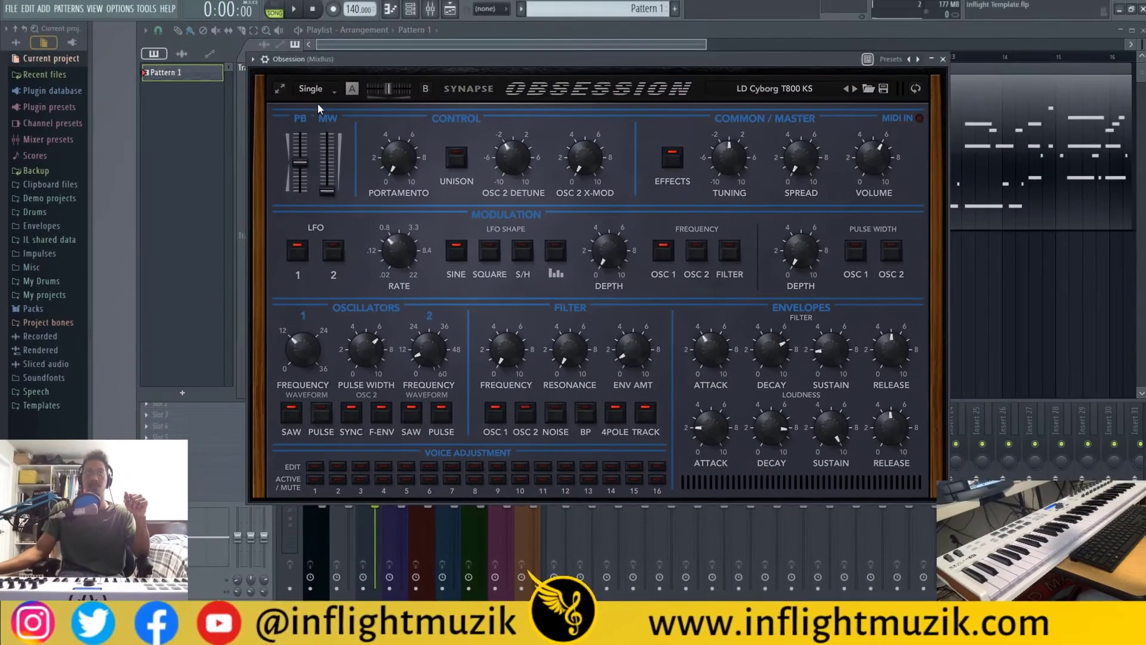
{"action": "left_click", "coordinate": [310, 91]}
{"action": "left_click", "coordinate": [337, 148]}
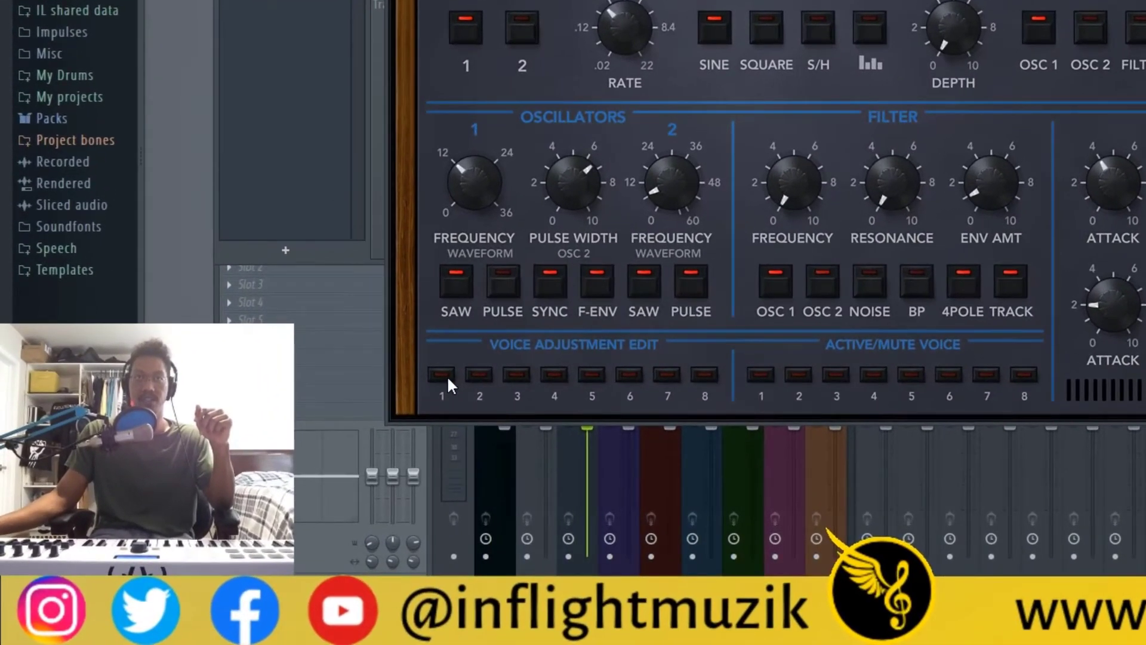
- Examine the individual adjustment settings of voices 1 through 5, then leave voice adjustment editing
{"action": "left_click", "coordinate": [446, 374]}
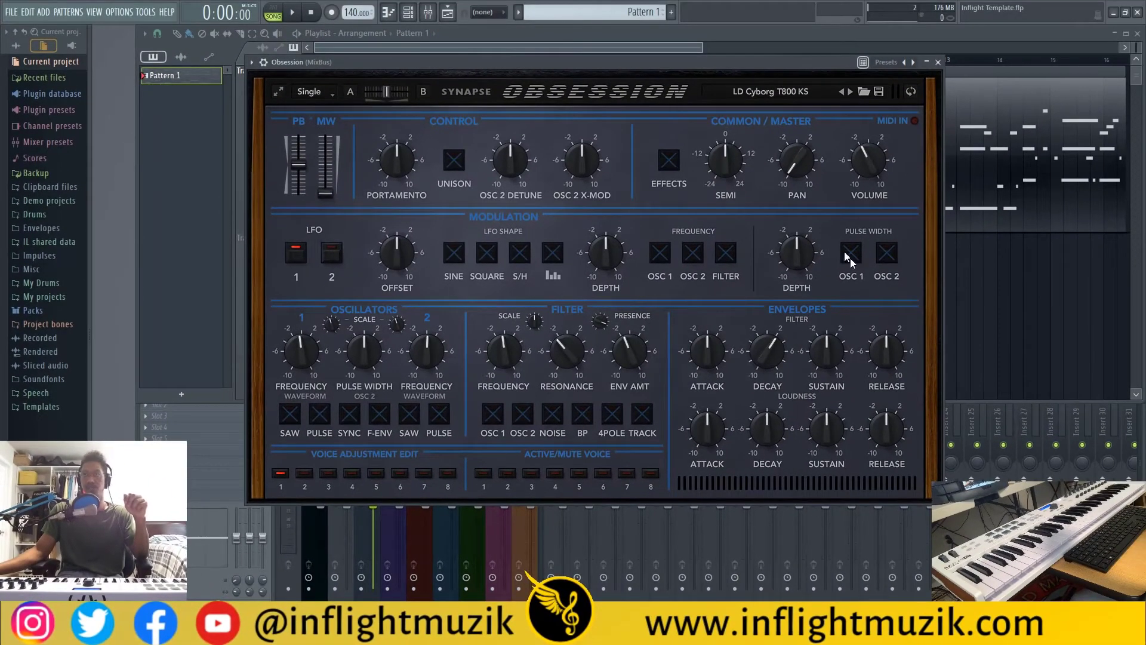
{"action": "left_click", "coordinate": [304, 474]}
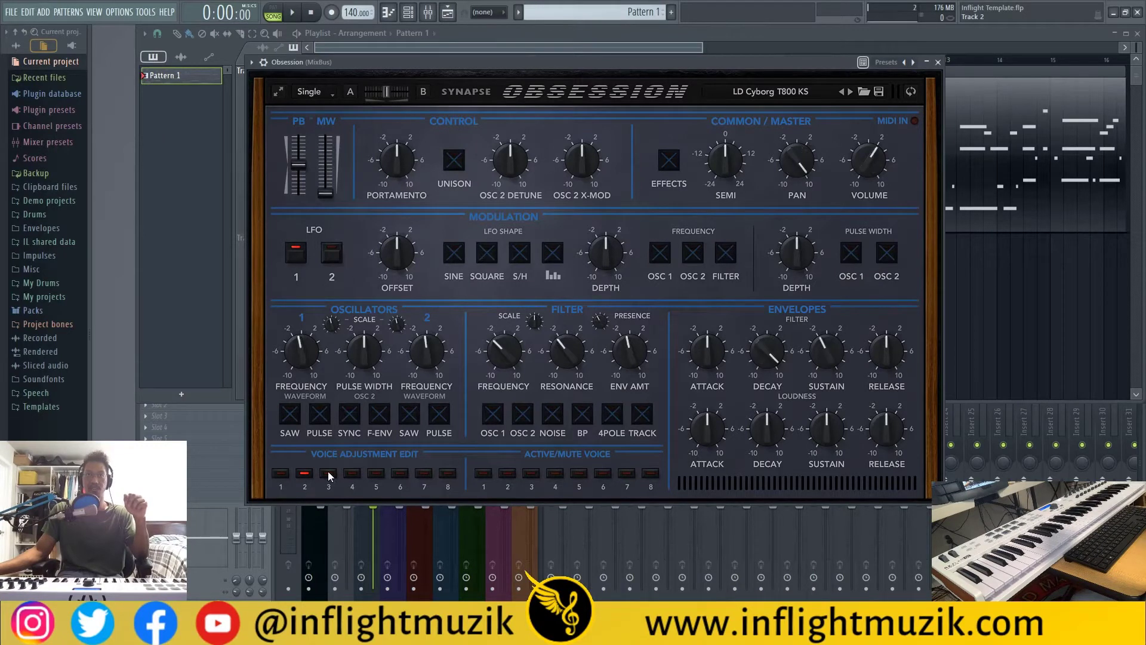
{"action": "left_click", "coordinate": [328, 473]}
{"action": "left_click", "coordinate": [352, 473]}
{"action": "left_click", "coordinate": [376, 473]}
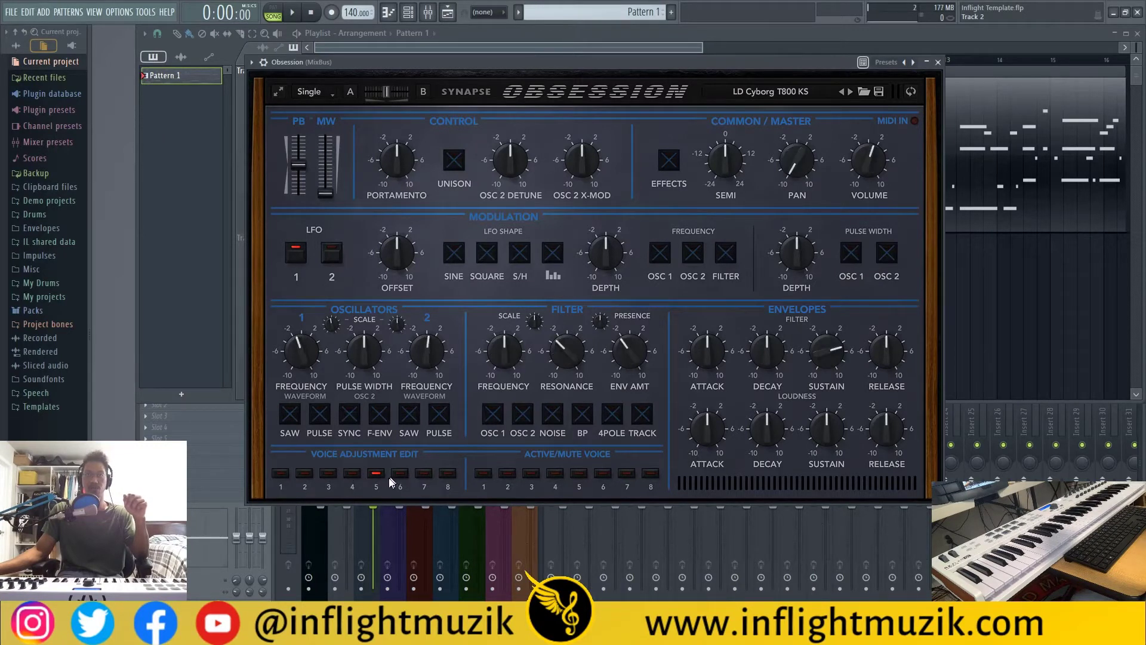
{"action": "left_click", "coordinate": [280, 475]}
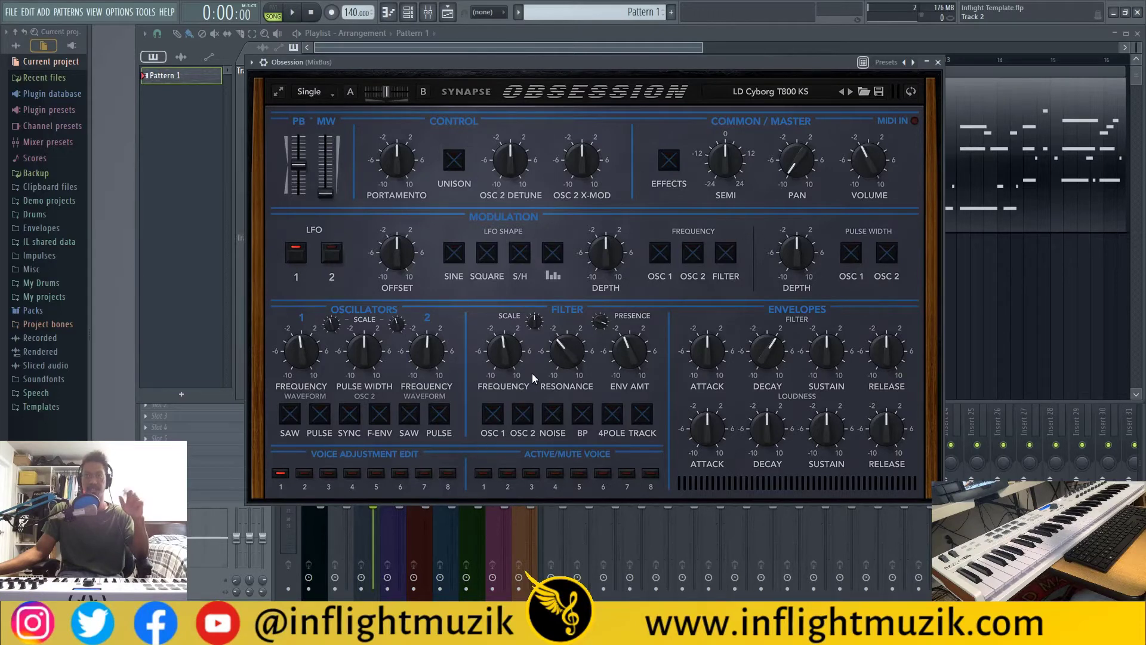
{"action": "left_click", "coordinate": [281, 474]}
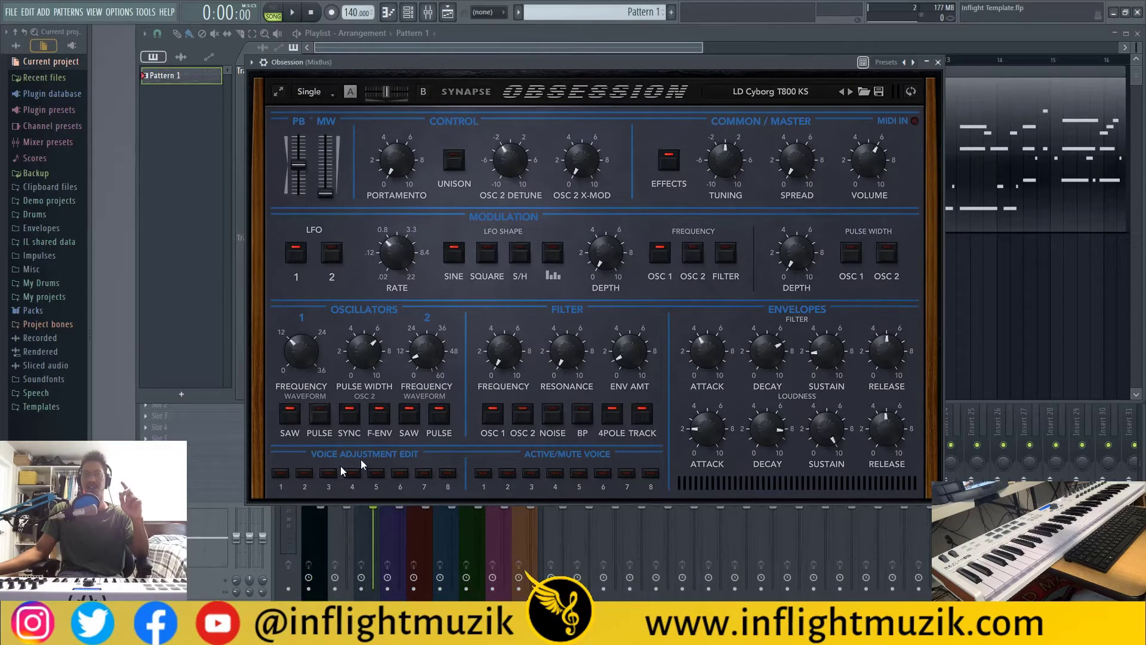
- Raise the reverb's Shimmer in the Simulation Options / Effects panel, then return to the main synth panel
{"action": "left_click", "coordinate": [559, 102]}
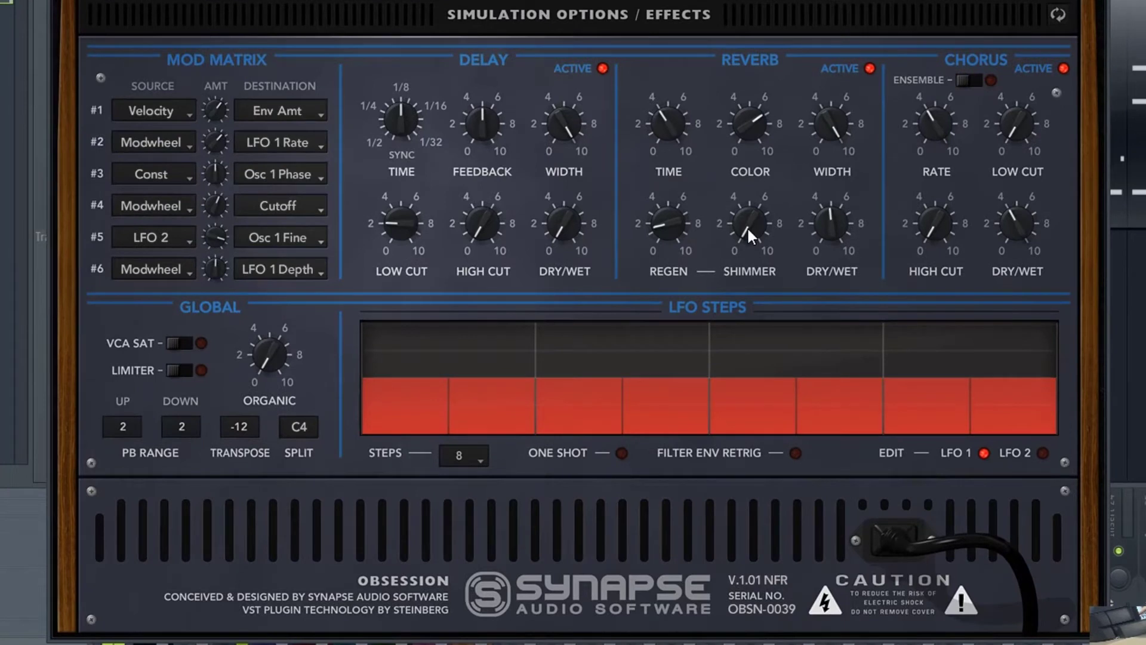
{"action": "left_click_drag", "start_coordinate": [746, 227], "coordinate": [734, 110]}
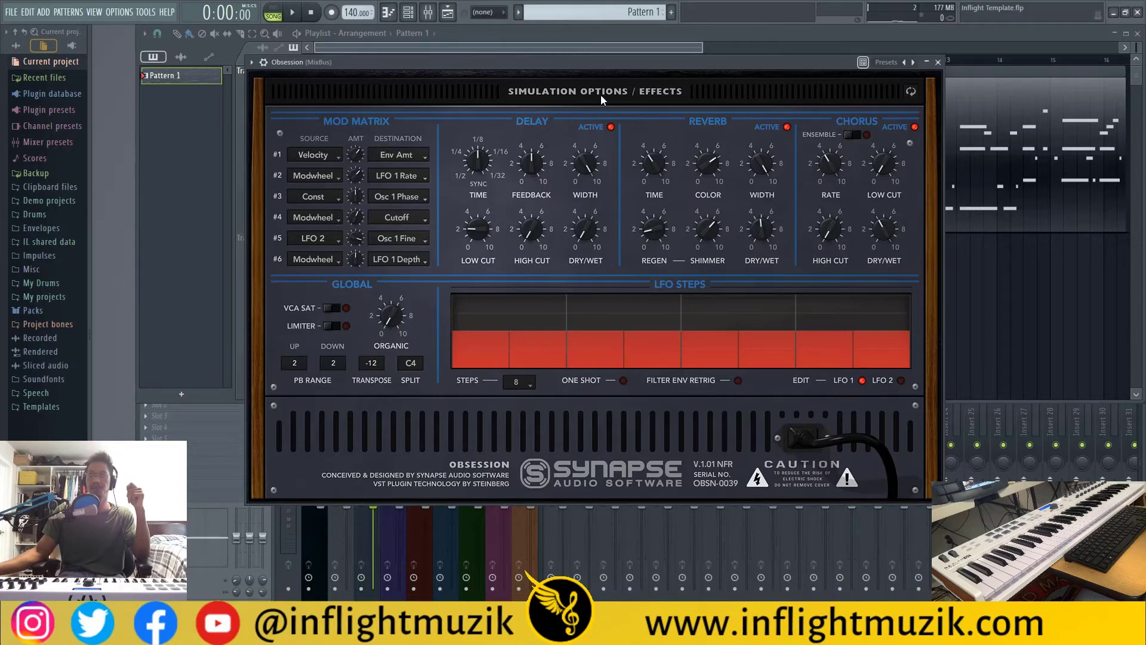
{"action": "left_click", "coordinate": [572, 90]}
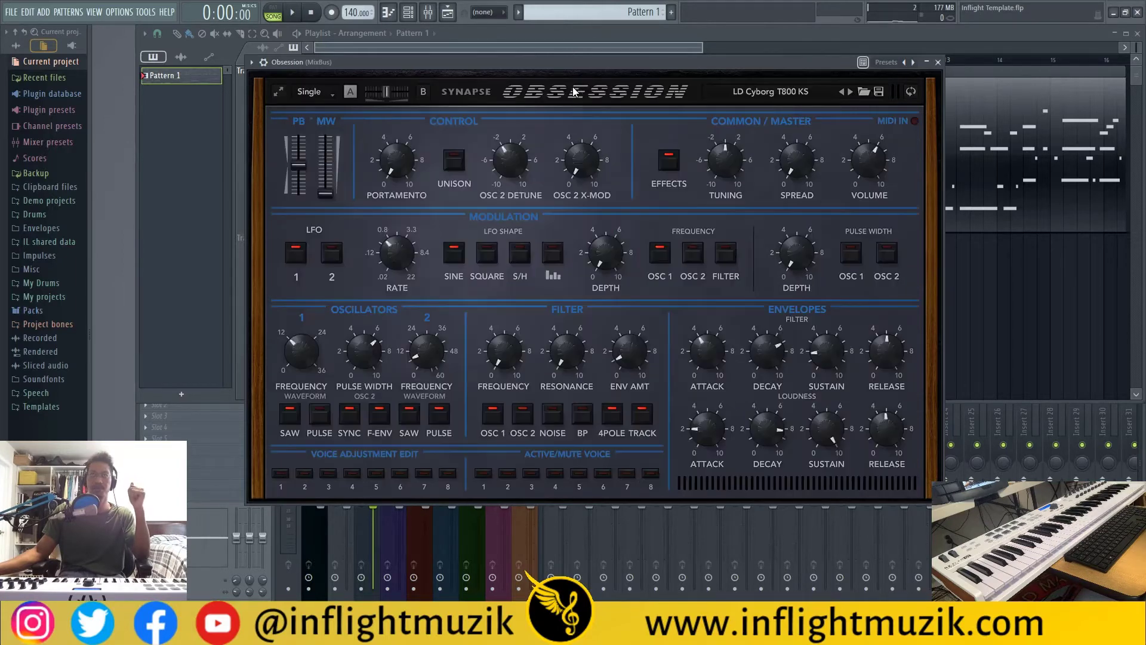
- Load the lead preset LD Beauty Pulse RH and start playback of the pattern
{"action": "left_click", "coordinate": [776, 91]}
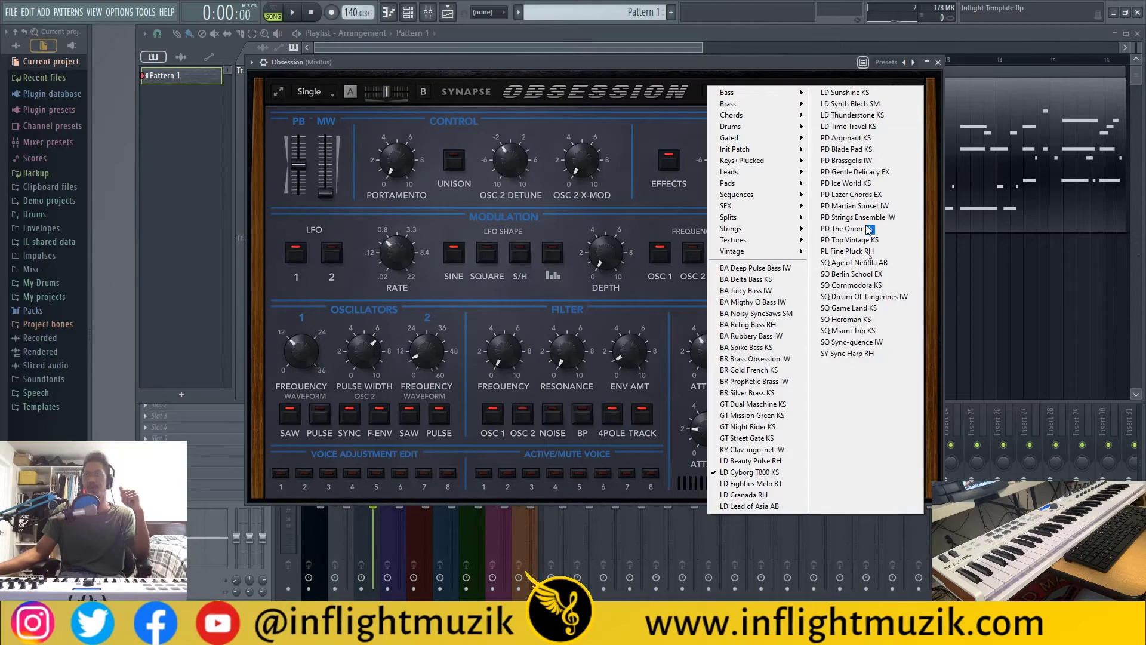
{"action": "left_click", "coordinate": [750, 415]}
{"action": "key", "text": "space"}
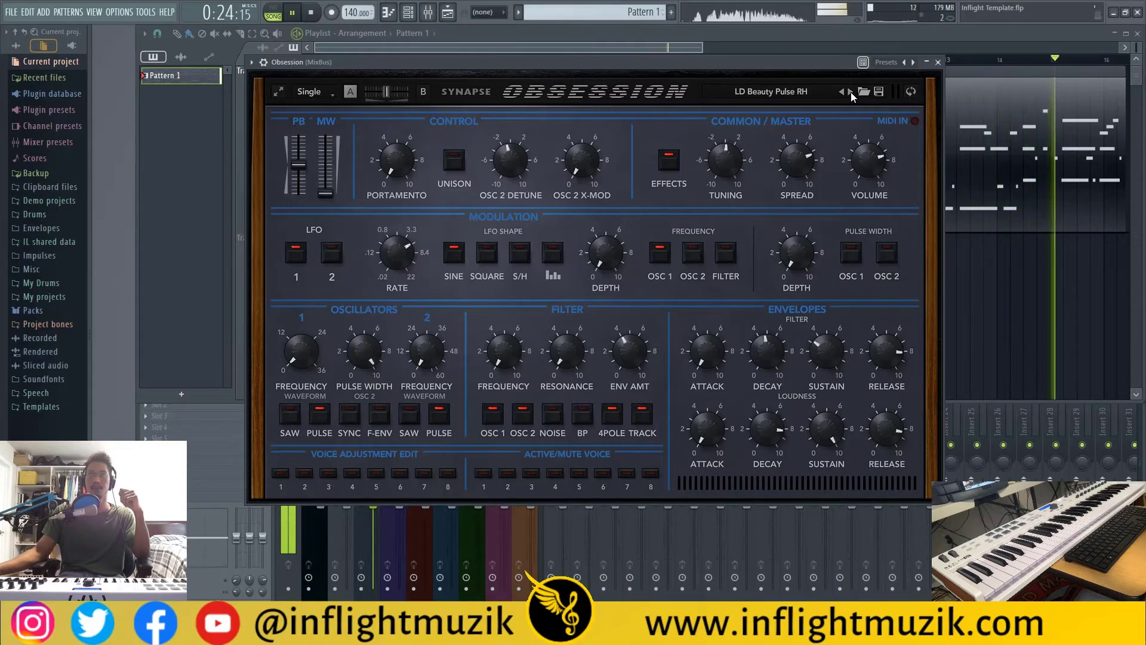
- Audition LD Cyborg T800 KS, LD Eighties Melo BT and LD Granada RH during playback, ending on LD Lead of Asia AB
{"action": "left_click", "coordinate": [850, 91]}
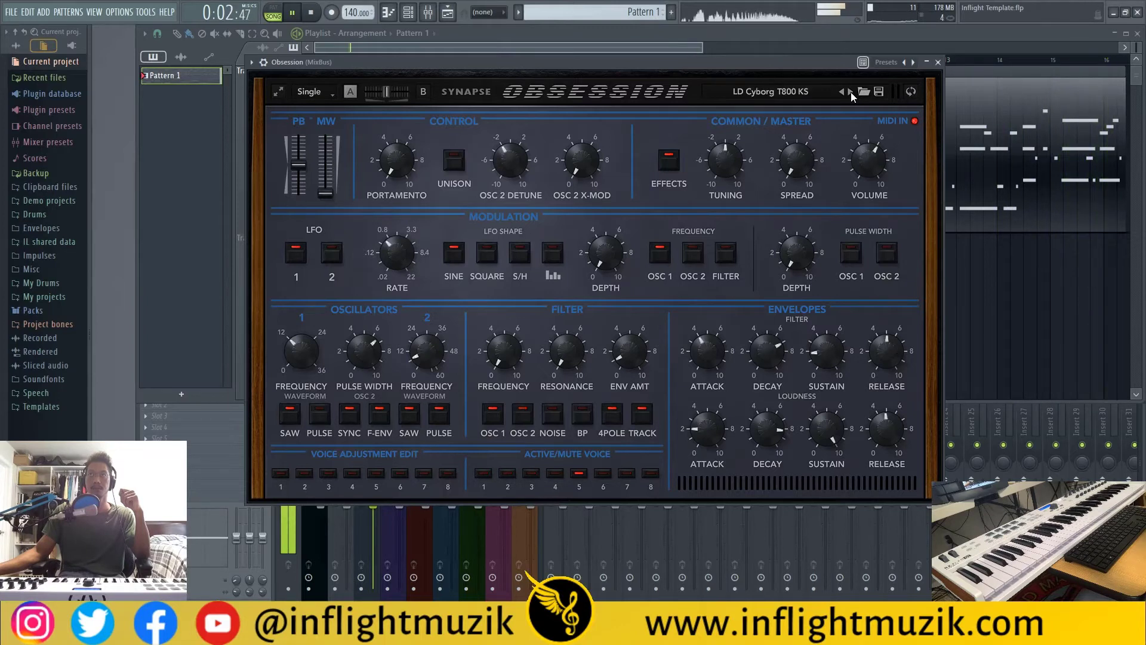
{"action": "left_click", "coordinate": [850, 92]}
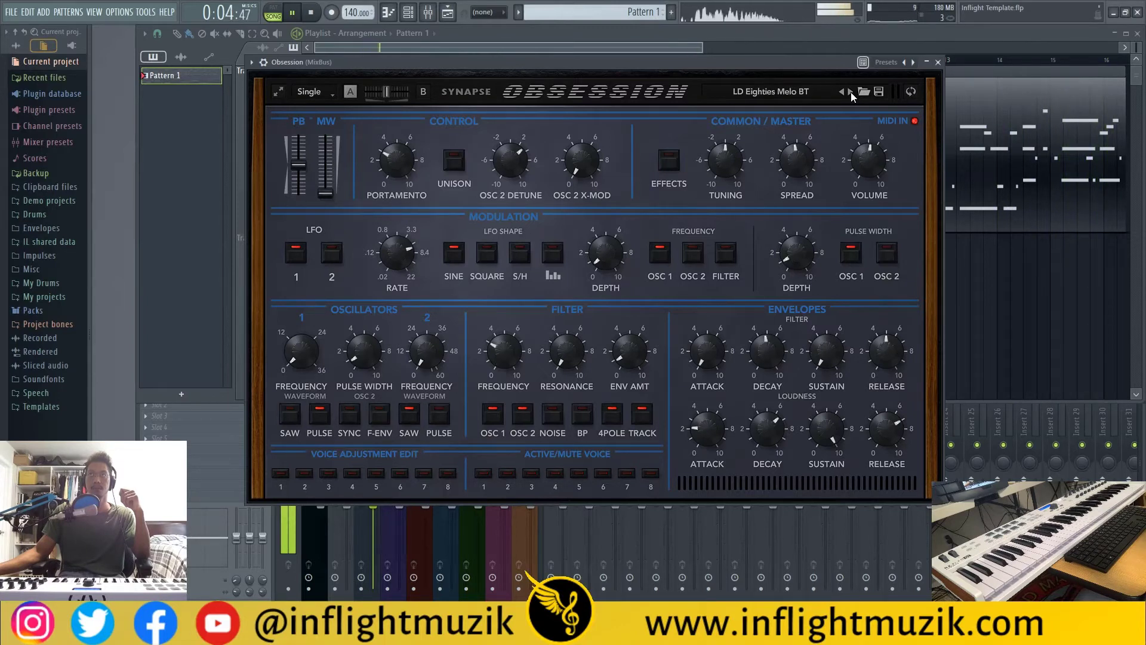
{"action": "left_click", "coordinate": [851, 92]}
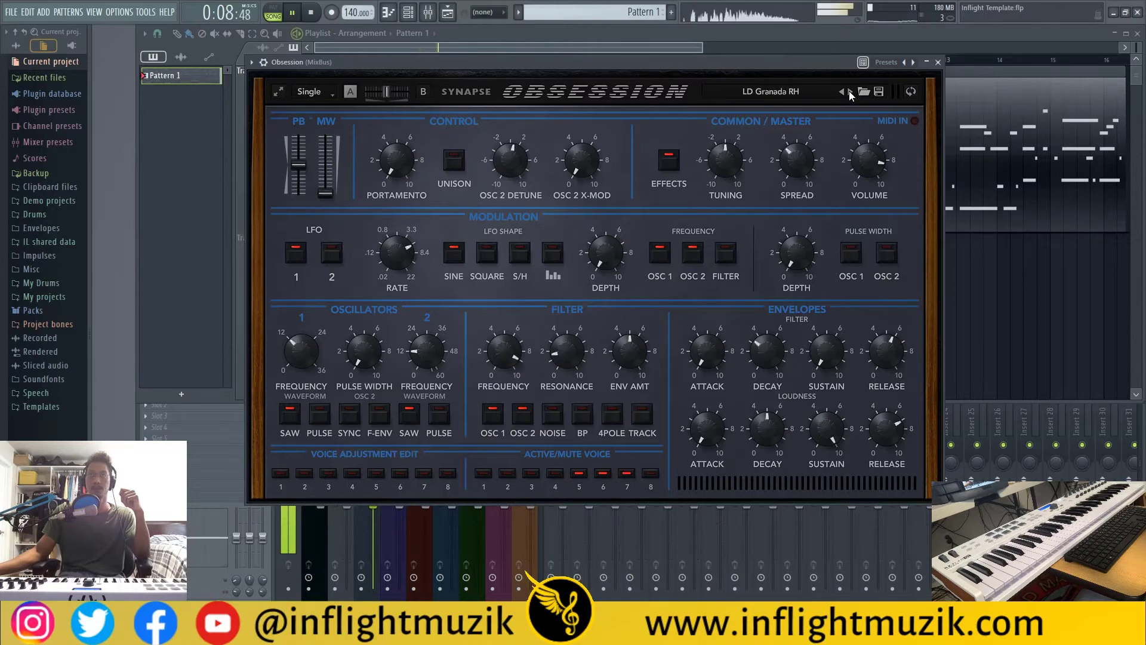
{"action": "left_click", "coordinate": [851, 91]}
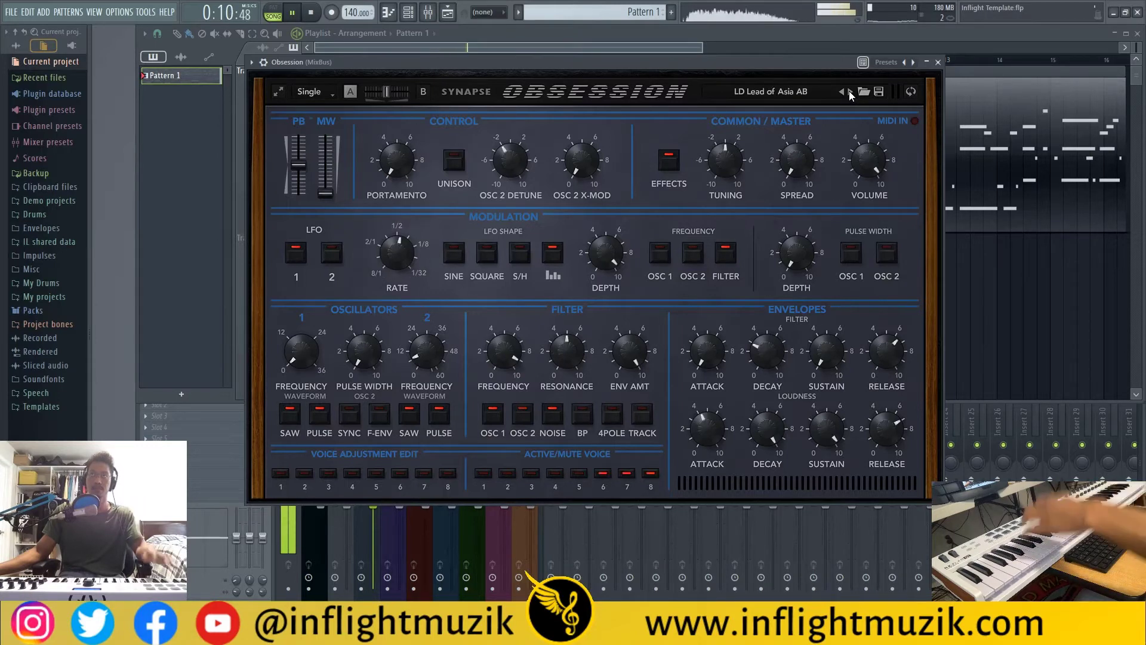
- Audition LD Sunshine KS, LD Synth Blech SM, LD Time Travel KS and PD Argonaut KS during playback, ending on PD Blade Pad KS
{"action": "left_click", "coordinate": [851, 92]}
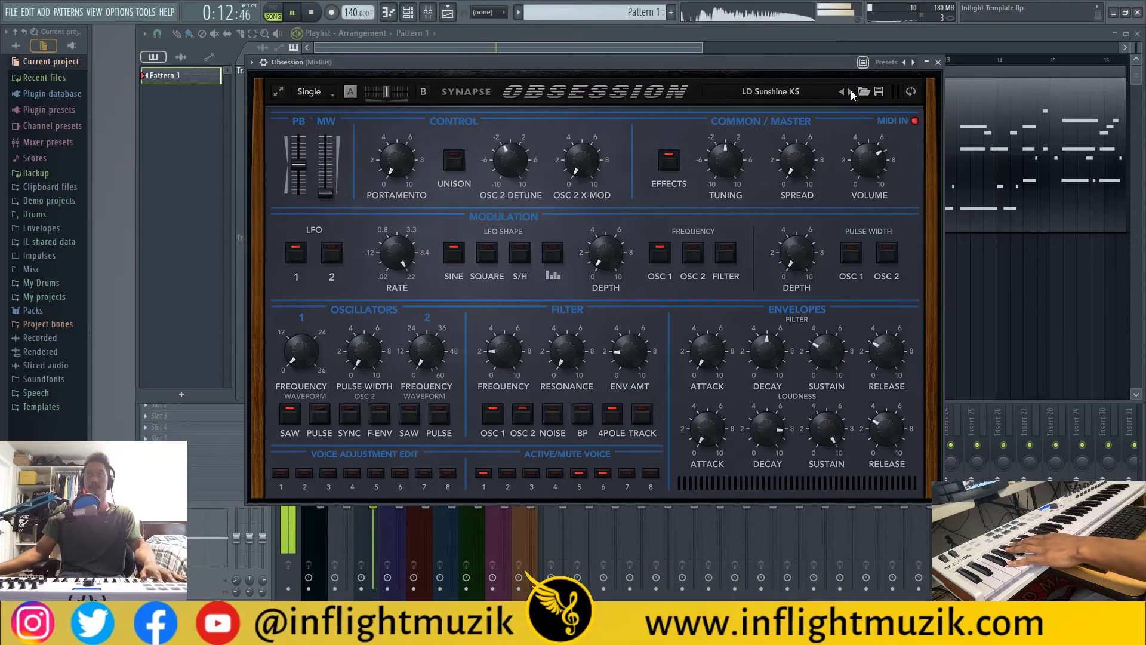
{"action": "left_click", "coordinate": [850, 92]}
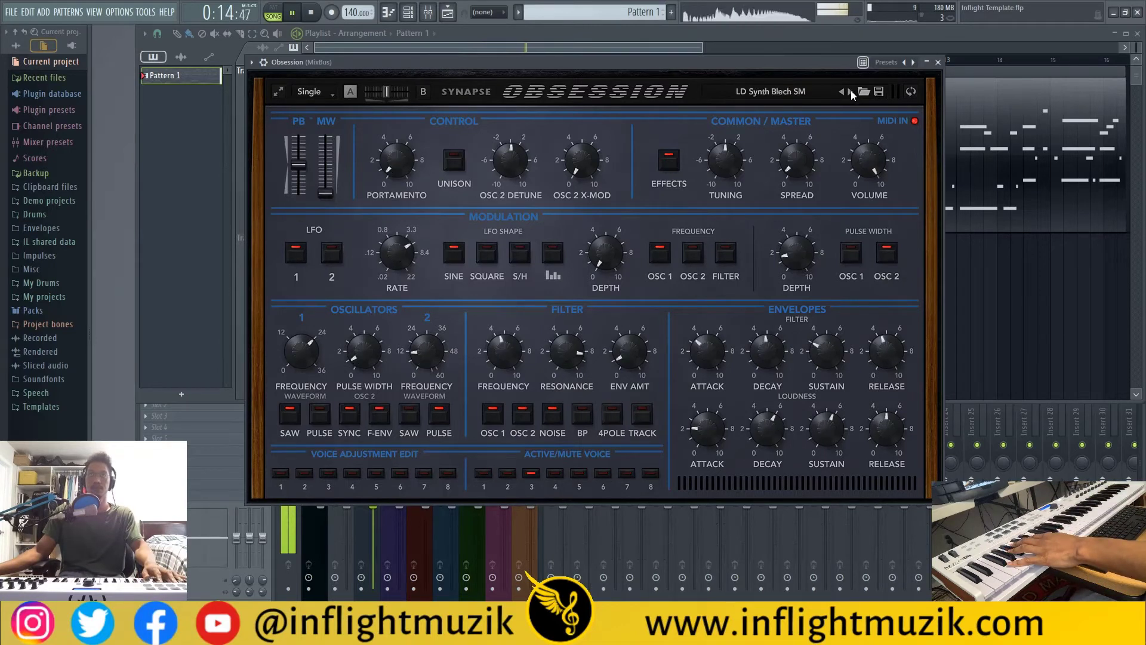
{"action": "left_click", "coordinate": [848, 92]}
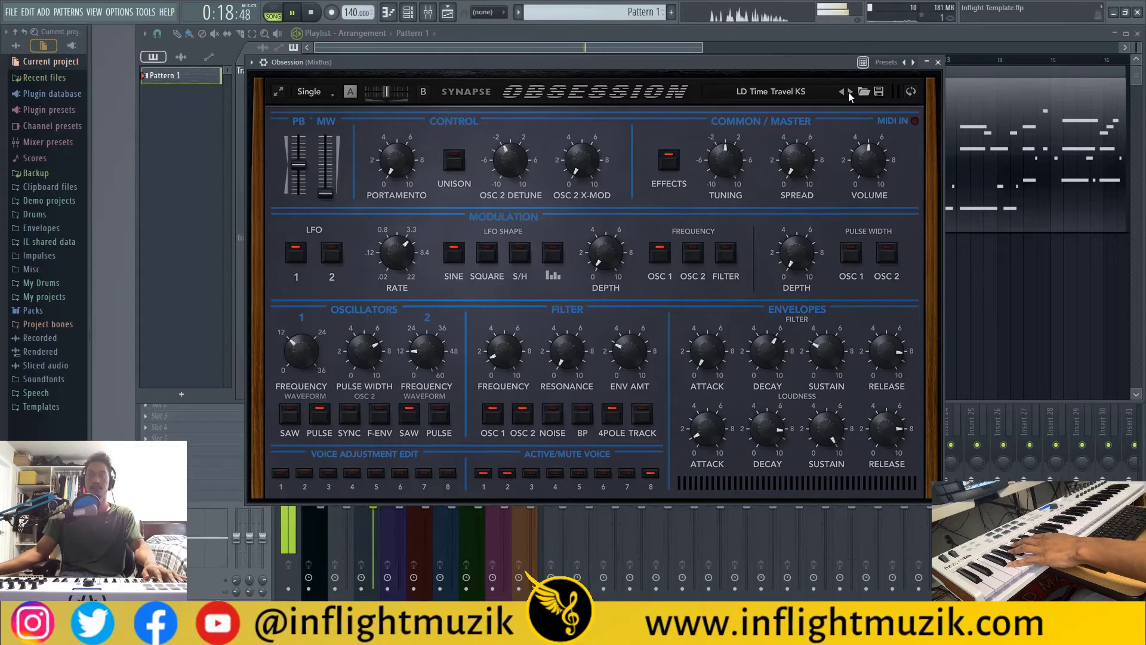
{"action": "left_click", "coordinate": [847, 92]}
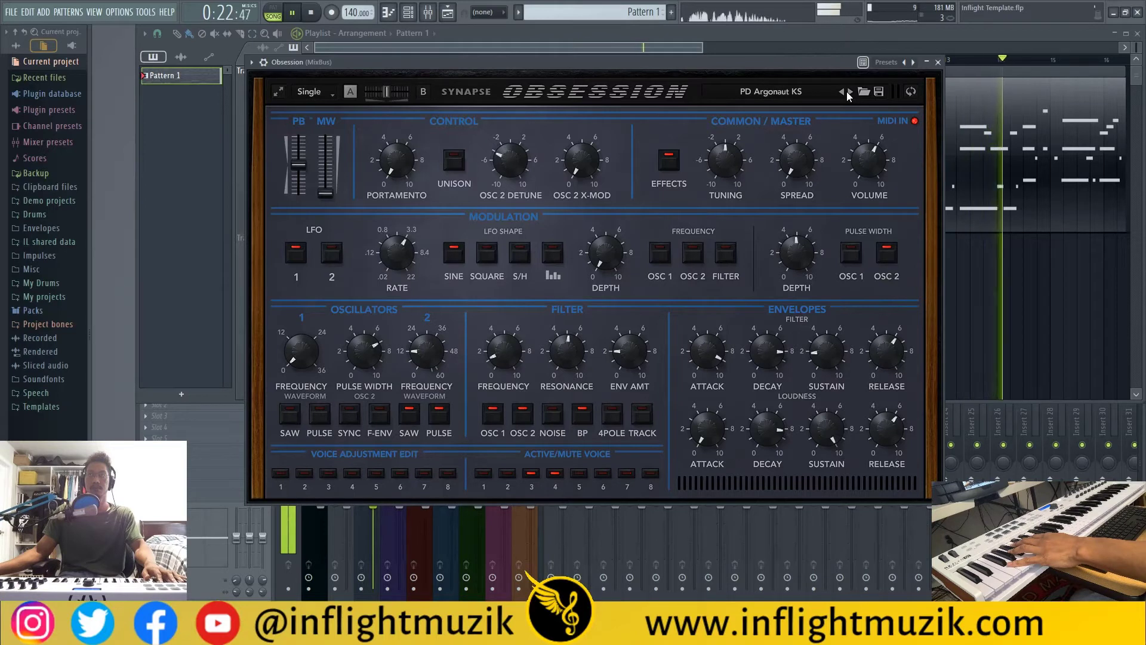
{"action": "left_click", "coordinate": [847, 92]}
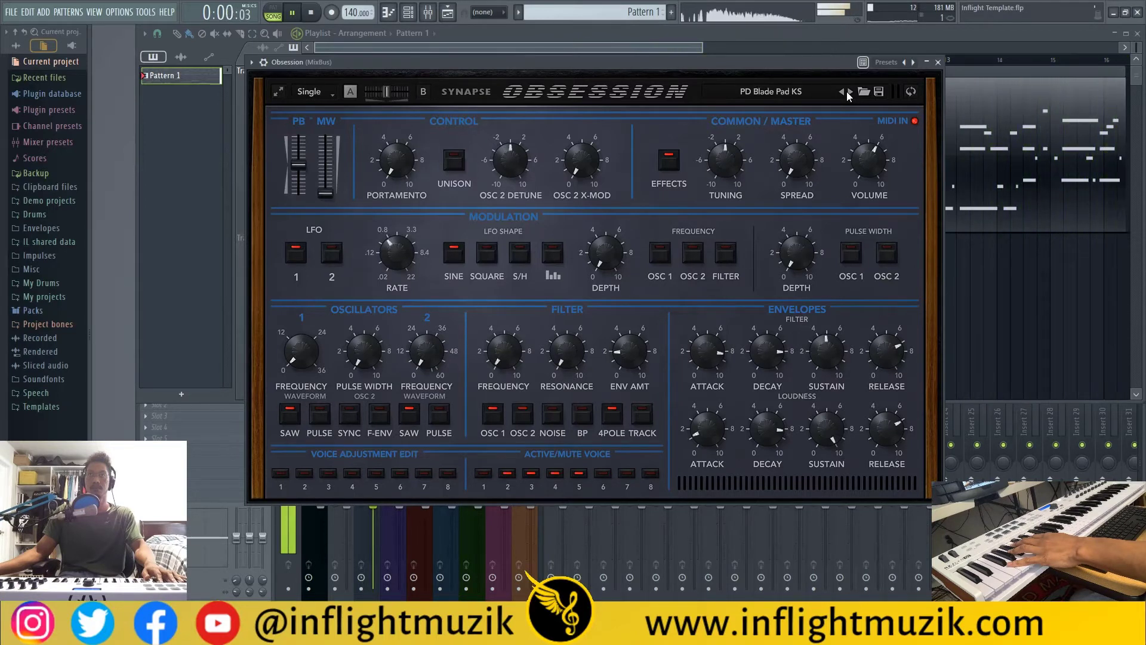
- Sweep the filter Frequency of the PD Blade Pad KS preset during playback, ending at 0.00
{"action": "mouse_move", "coordinate": [508, 355]}
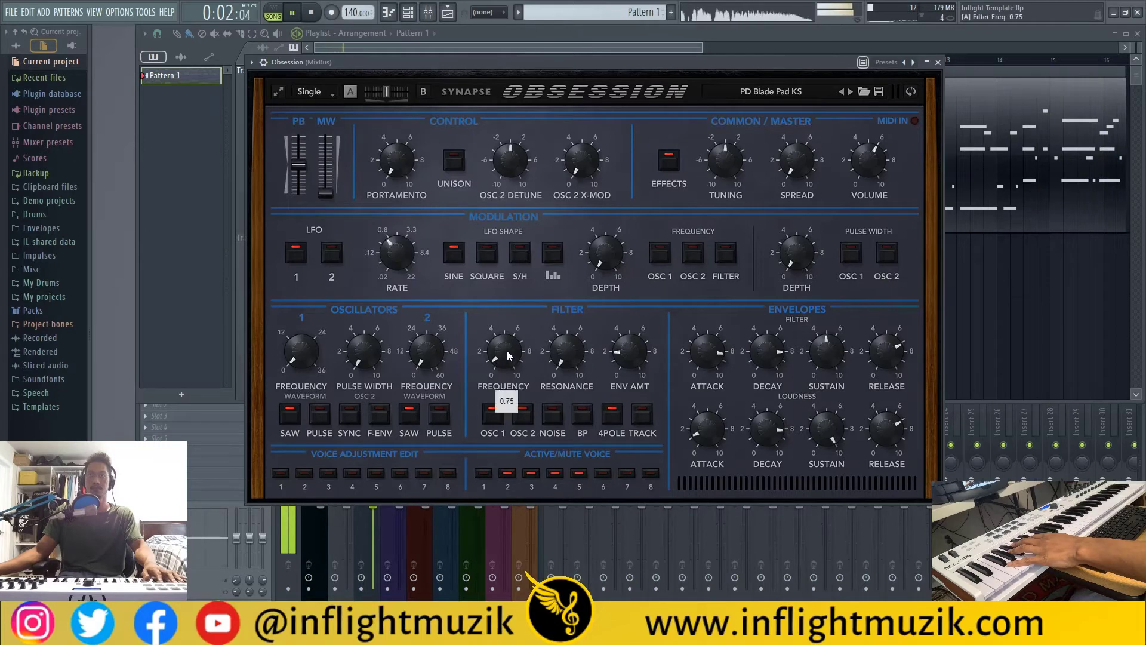
{"action": "left_click_drag", "start_coordinate": [508, 356], "coordinate": [508, 323]}
{"action": "left_click_drag", "start_coordinate": [505, 280], "coordinate": [505, 278]}
- Audition the pad presets PD Brassgelis IW and PD Gentle Delicacy EX, ending on PD Ice World KS
{"action": "left_click", "coordinate": [850, 92]}
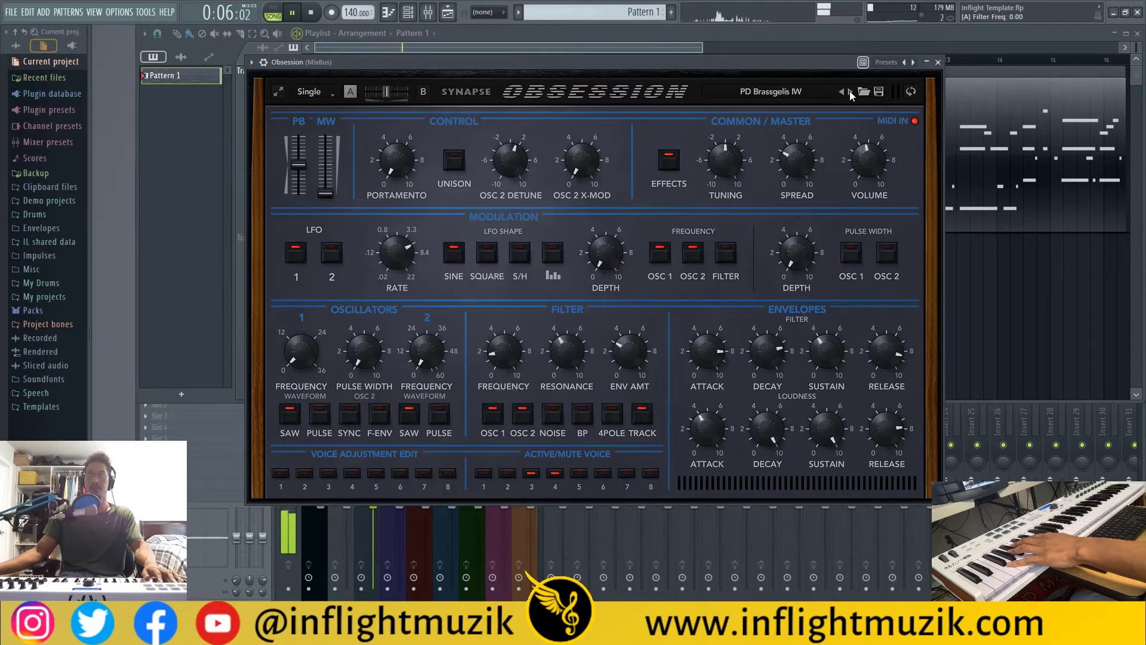
{"action": "left_click", "coordinate": [850, 91]}
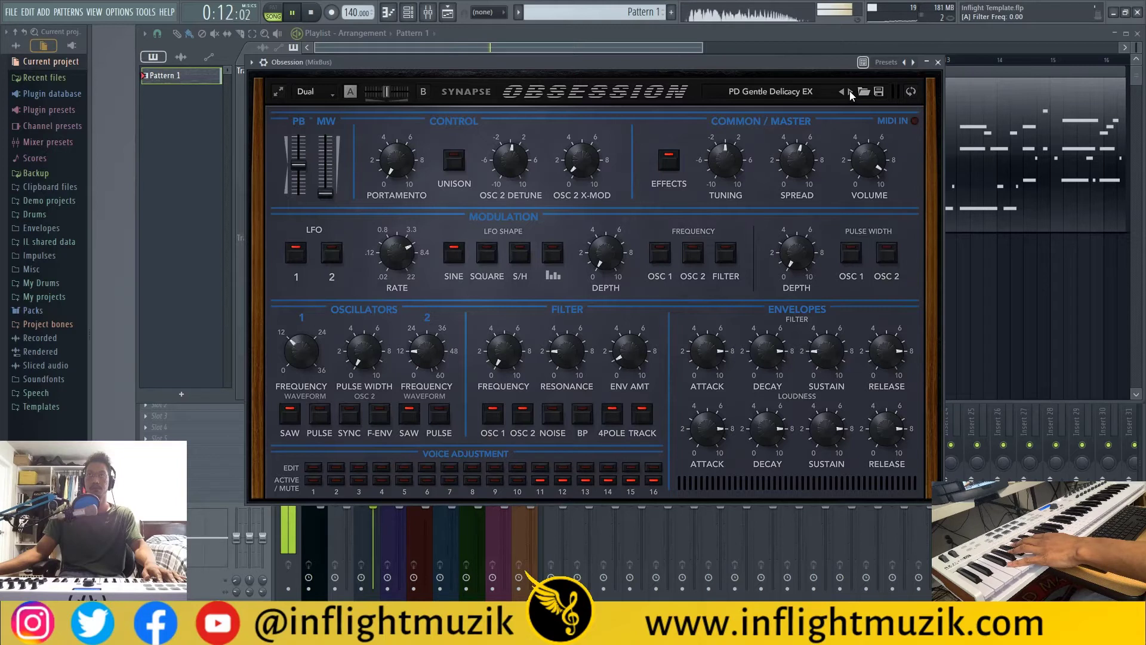
{"action": "left_click", "coordinate": [850, 91]}
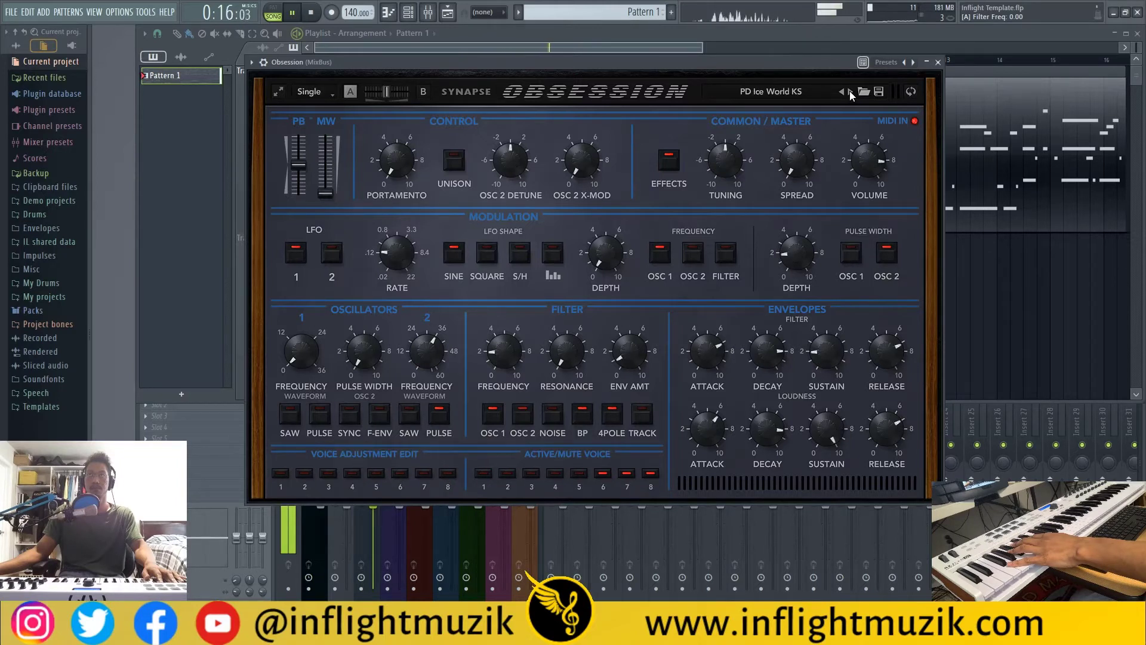
- Set the reverb's Shimmer to 5.60 for PD Ice World KS in Simulation Options / Effects, then return to the main synth panel
{"action": "left_click", "coordinate": [583, 96]}
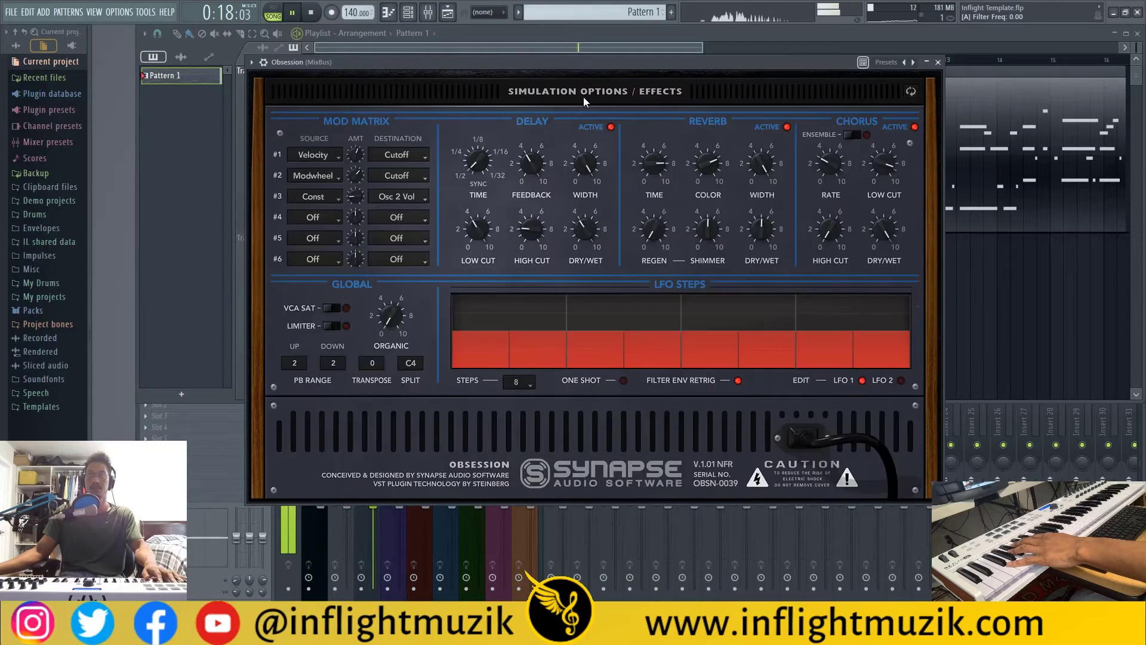
{"action": "left_click_drag", "start_coordinate": [703, 232], "coordinate": [700, 232]}
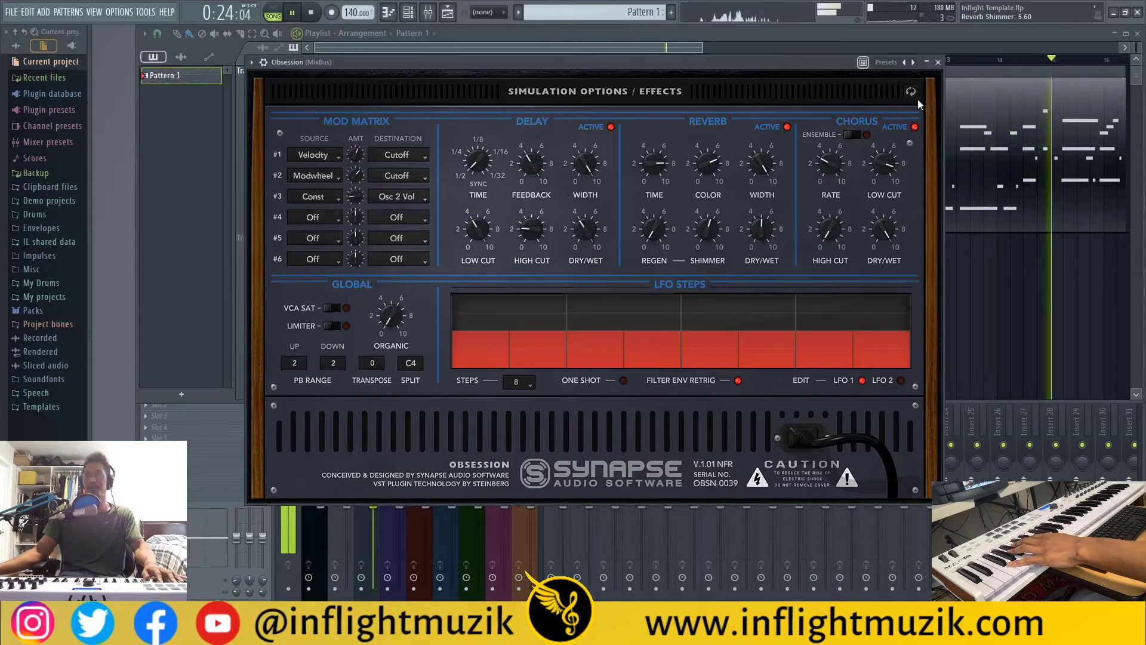
{"action": "left_click", "coordinate": [911, 93]}
- Audition PD Lazer Chords EX with the filter Frequency at 0.45, then PD Martian Sunset IW with the filter Frequency at 3.60
{"action": "left_click", "coordinate": [850, 92]}
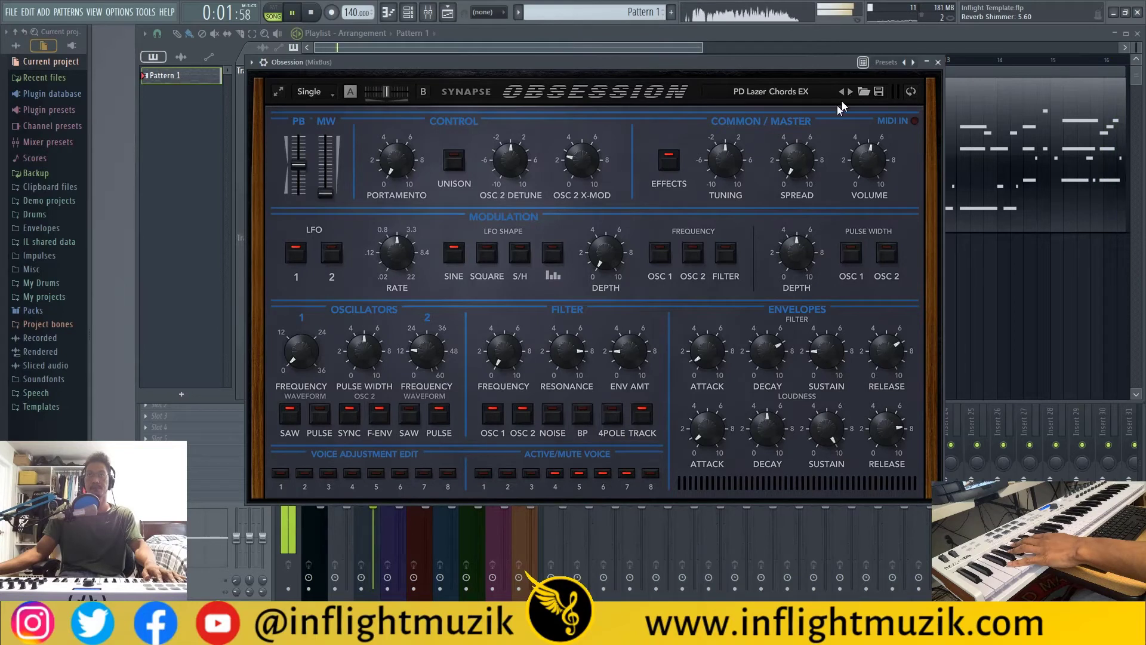
{"action": "left_click_drag", "start_coordinate": [507, 330], "coordinate": [533, 339]}
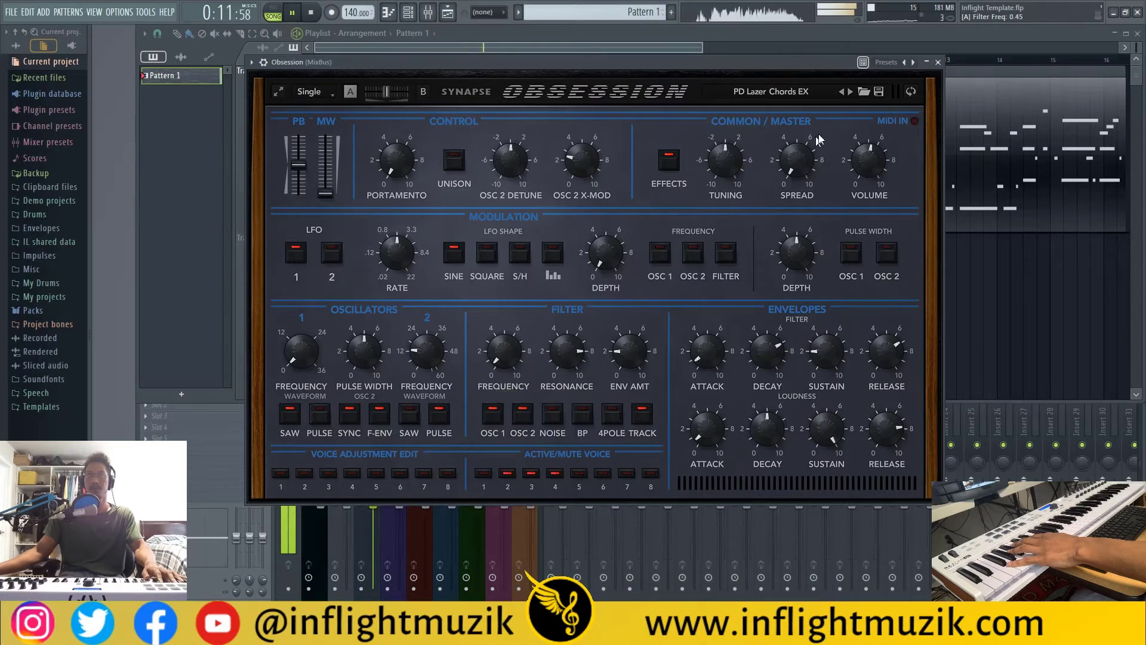
{"action": "left_click", "coordinate": [850, 93]}
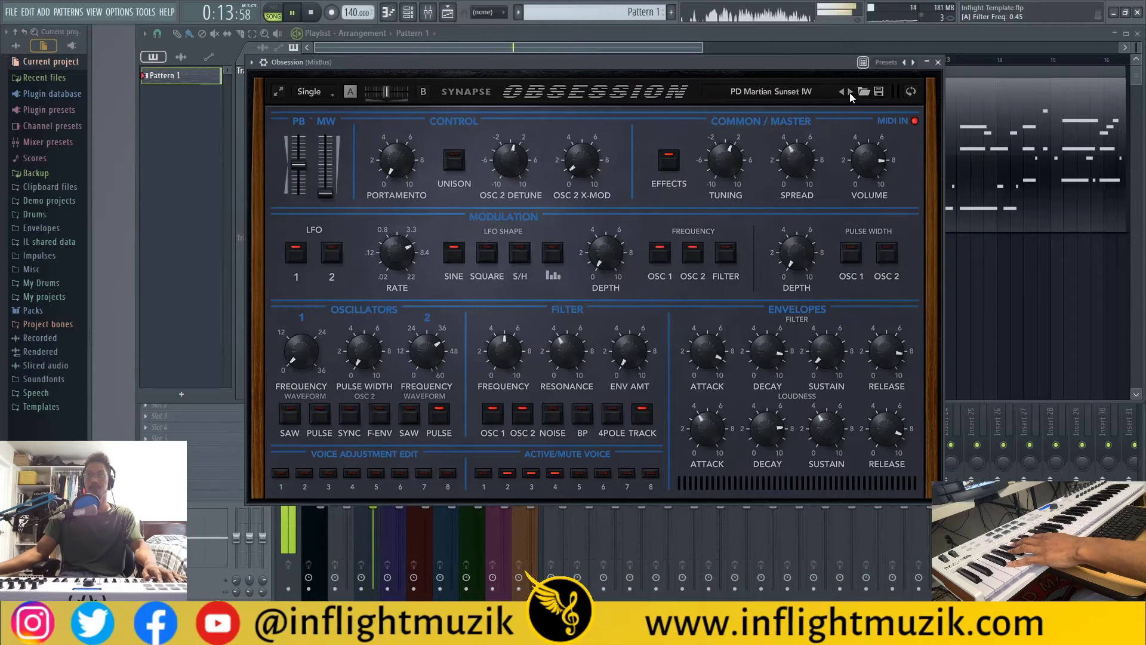
{"action": "left_click_drag", "start_coordinate": [505, 354], "coordinate": [505, 373]}
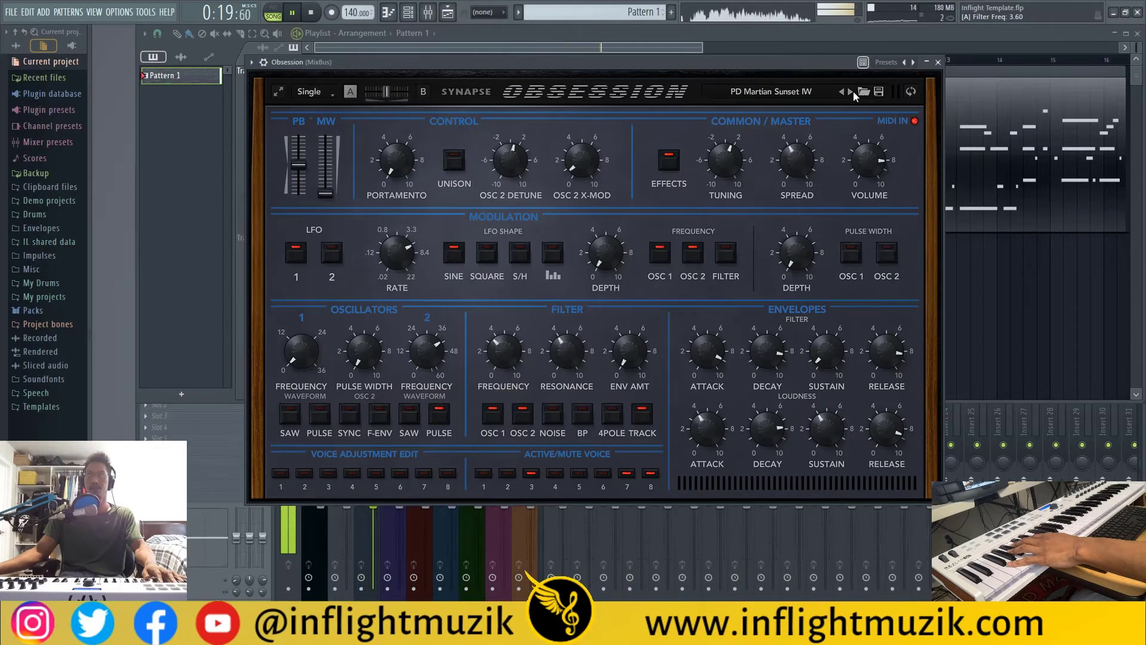
- Move through PD Strings Ensemble IW to PD The Orion KS and set its reverb Shimmer to 5.45 in Simulation Options / Effects
{"action": "left_click", "coordinate": [850, 92]}
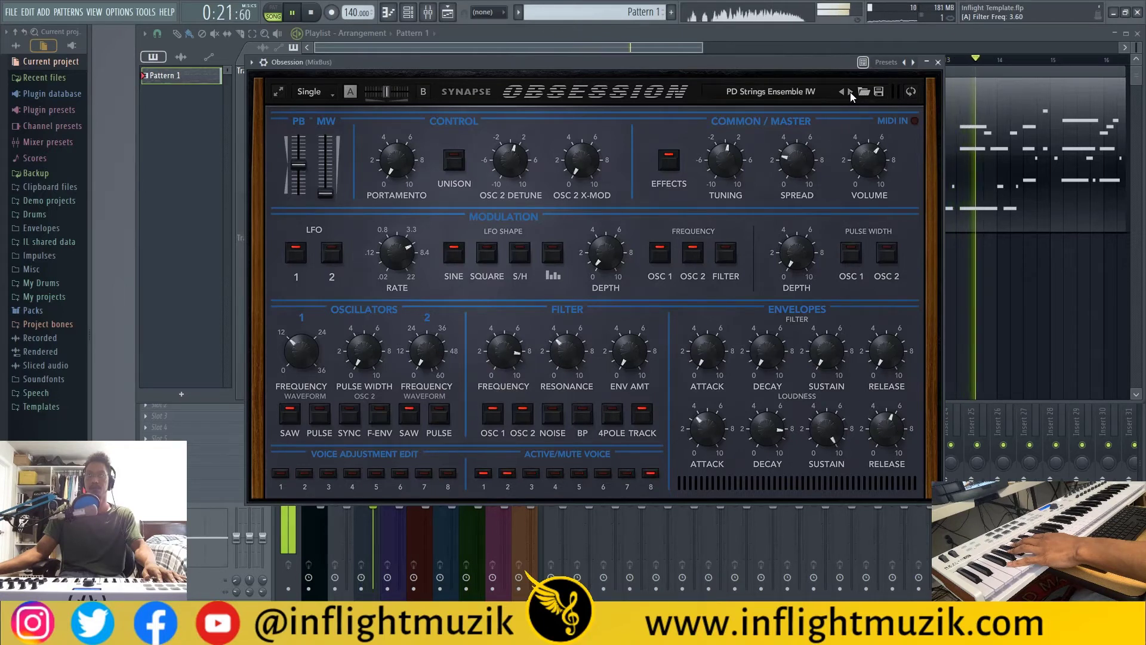
{"action": "left_click", "coordinate": [850, 92]}
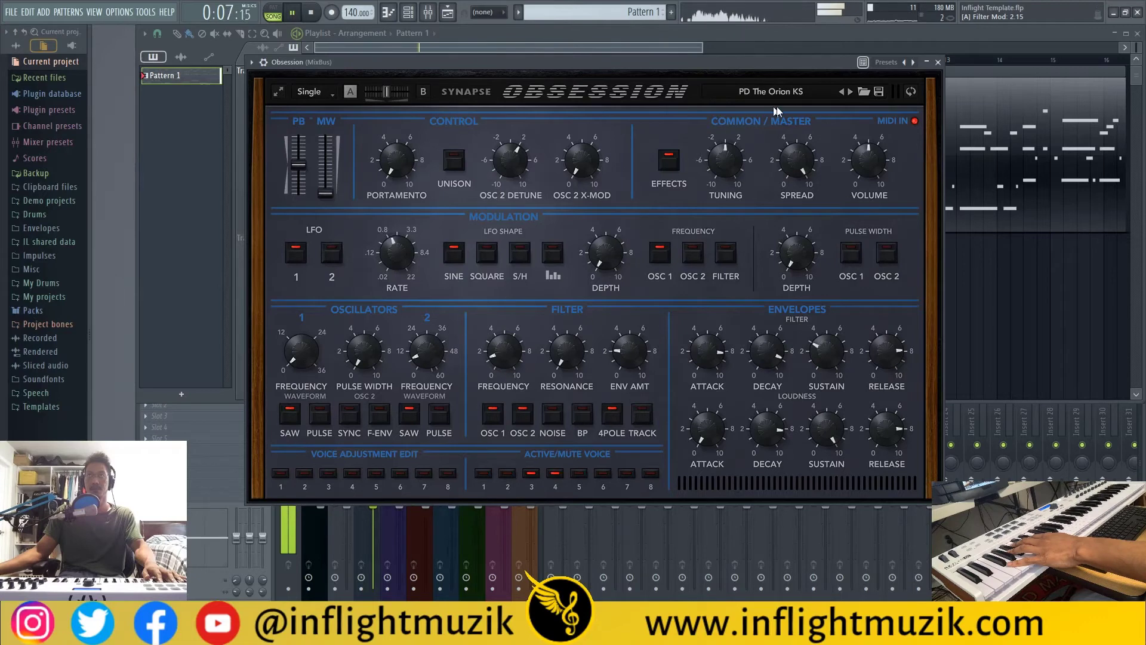
{"action": "left_click", "coordinate": [915, 96]}
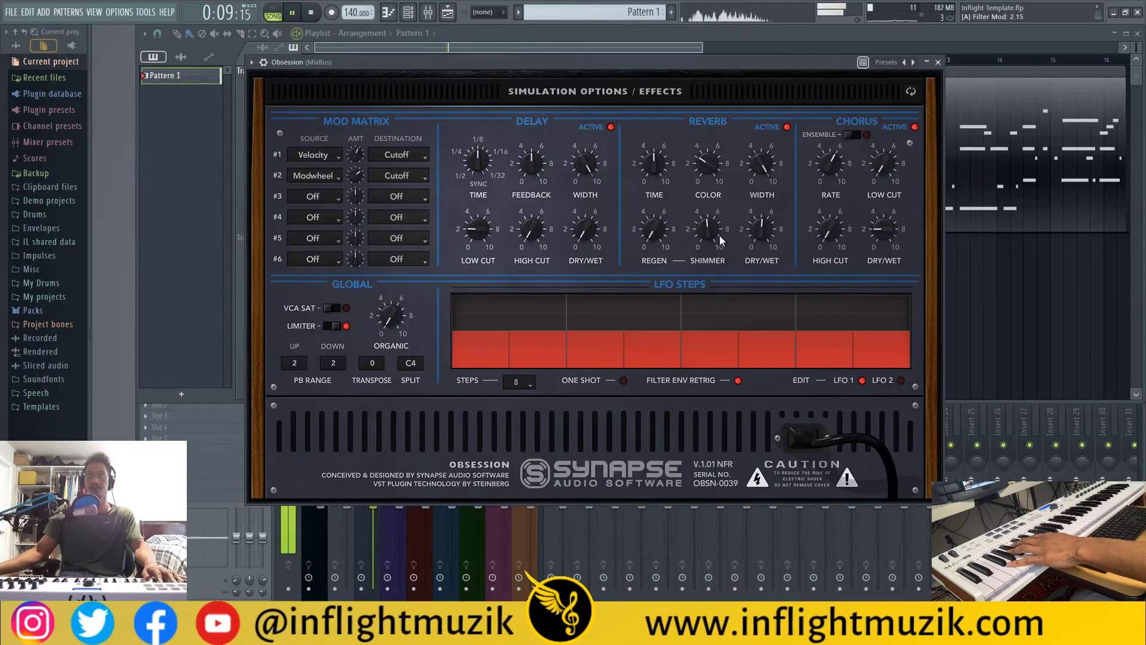
{"action": "mouse_move", "coordinate": [713, 226]}
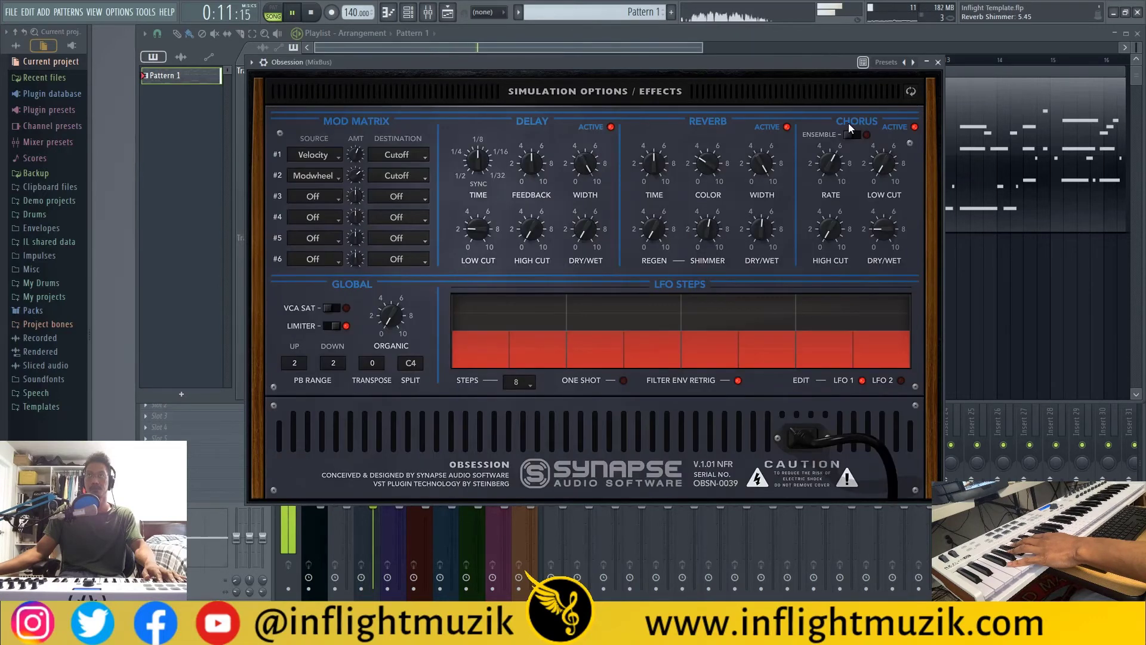
{"action": "left_click", "coordinate": [911, 92]}
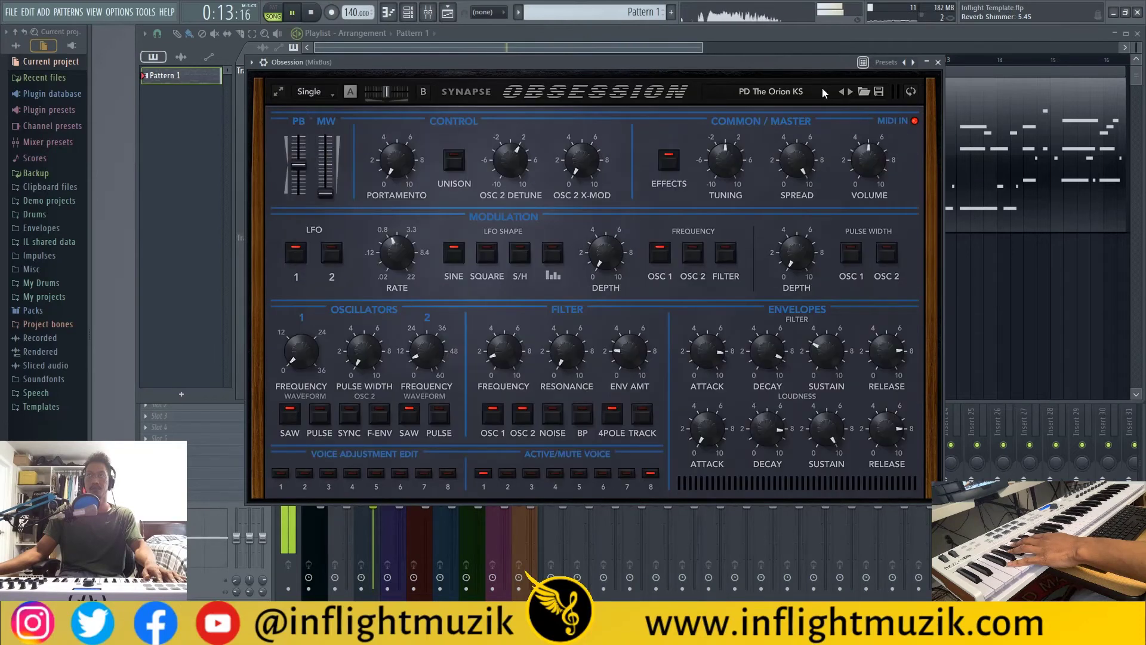
- Load PD Top Vintage KS and set its filter Frequency to 1.95
{"action": "left_click", "coordinate": [850, 92]}
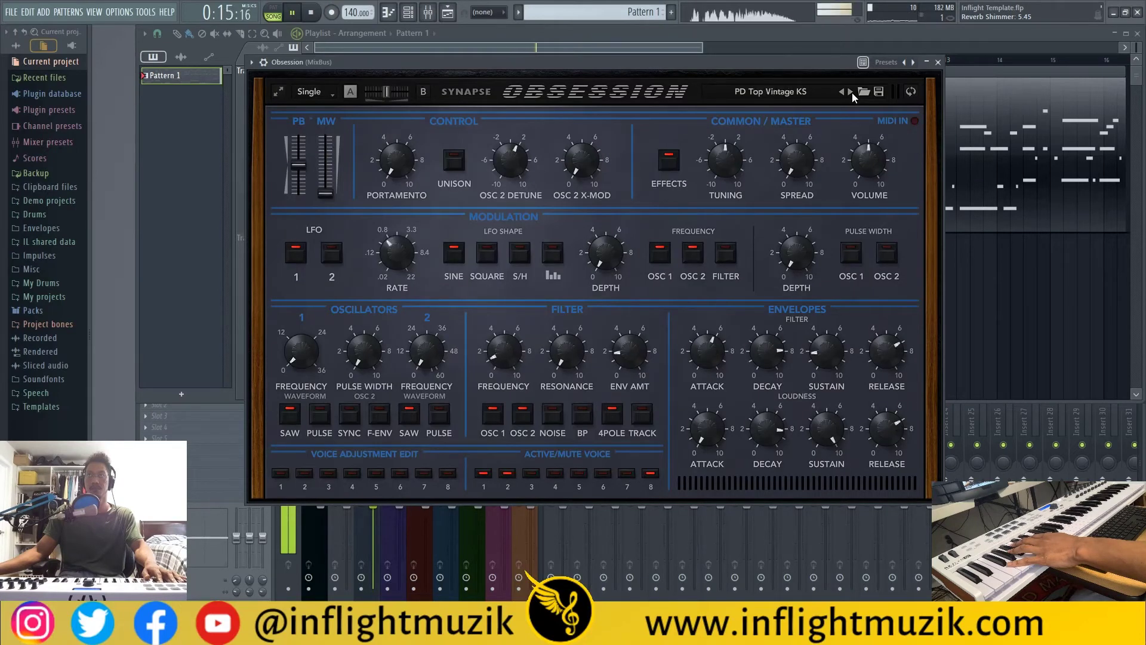
{"action": "left_click_drag", "start_coordinate": [503, 351], "coordinate": [503, 334]}
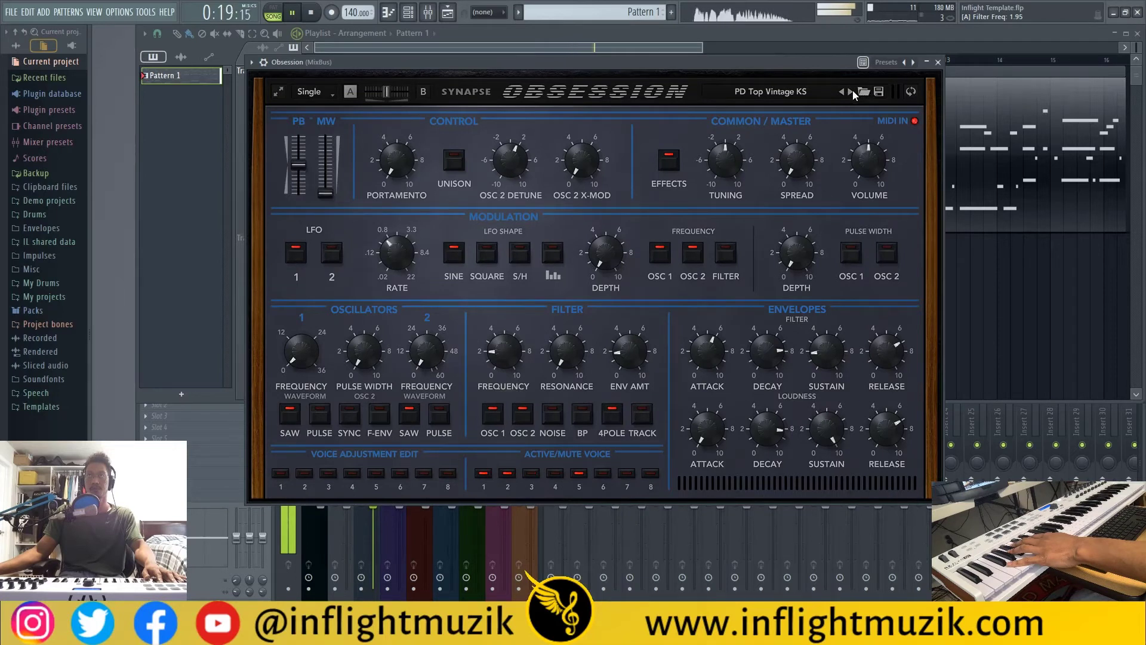
- Audition PL Fine Pluck RH, SQ Berlin School EX and SQ Game Land KS, ending on SQ Miami Trip KS
{"action": "left_click", "coordinate": [850, 91]}
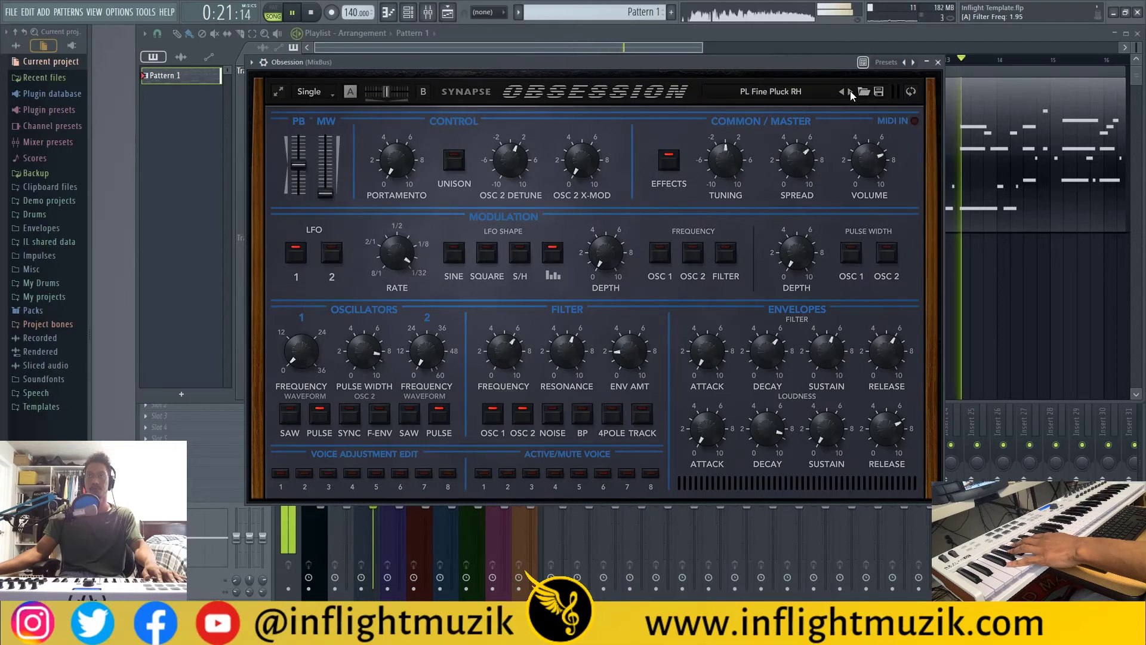
{"action": "left_click", "coordinate": [850, 91]}
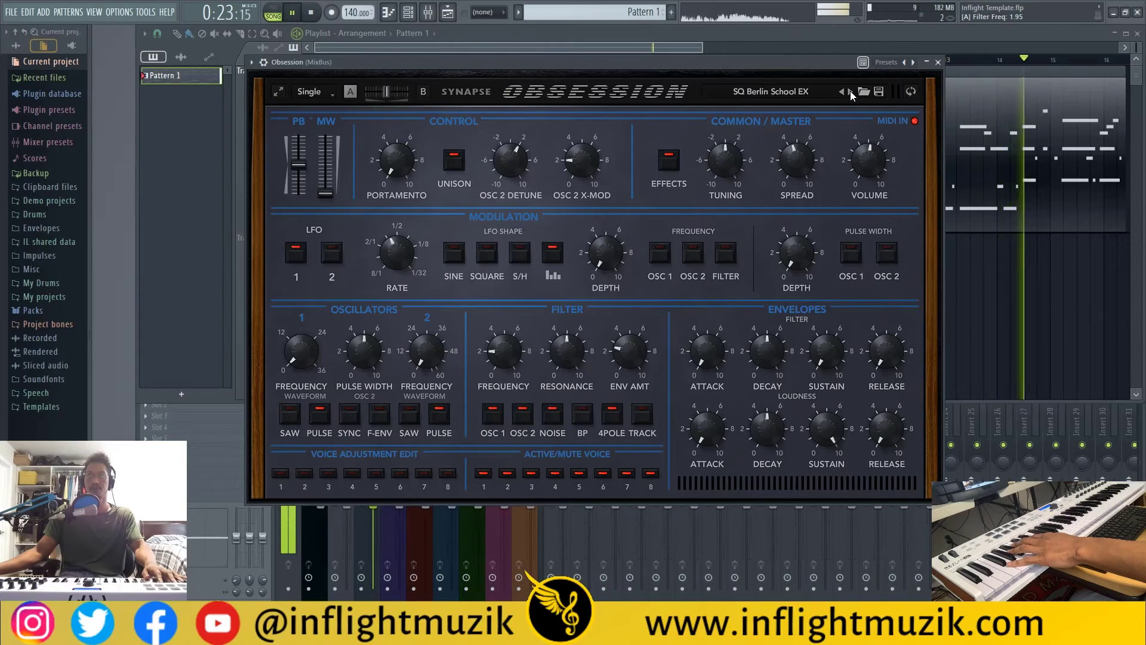
{"action": "left_click", "coordinate": [851, 92]}
{"action": "left_click", "coordinate": [851, 92]}
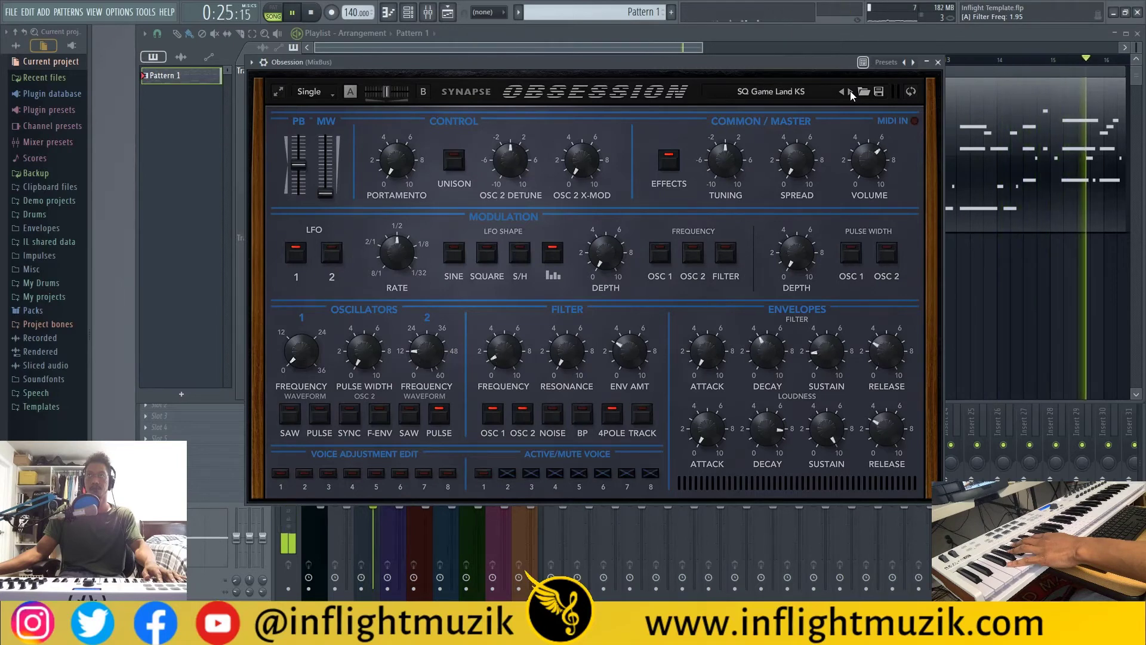
{"action": "left_click", "coordinate": [850, 92]}
{"action": "left_click", "coordinate": [851, 92]}
- Load the An-organic IW preset from the Keys+Plucked category
{"action": "left_click", "coordinate": [780, 91]}
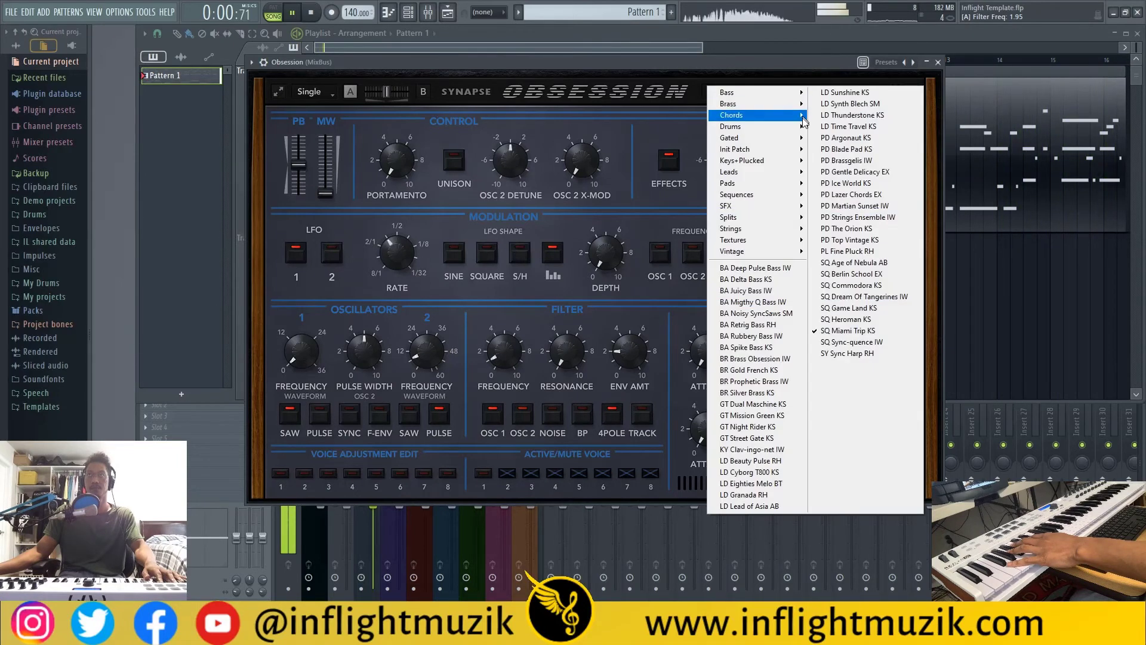
{"action": "mouse_move", "coordinate": [787, 166]}
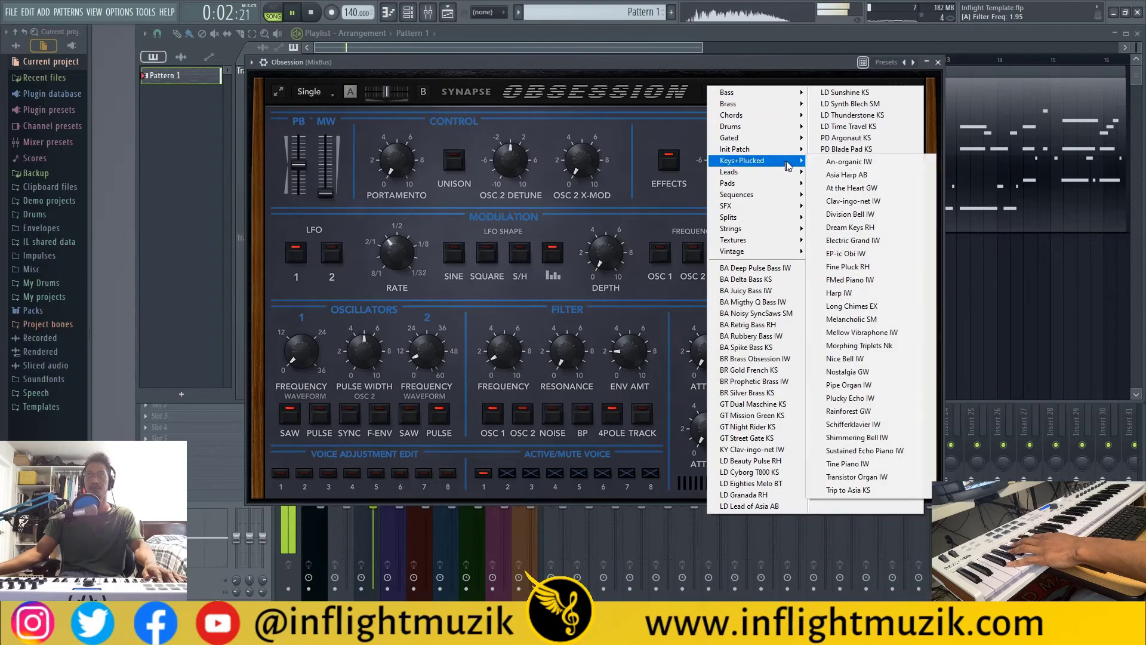
{"action": "left_click", "coordinate": [829, 161]}
- Audition the Keys+Plucked presets Asia Harp AB, At the Heart GW and Division Bell IW, ending on Dream Keys RH
{"action": "left_click", "coordinate": [850, 91]}
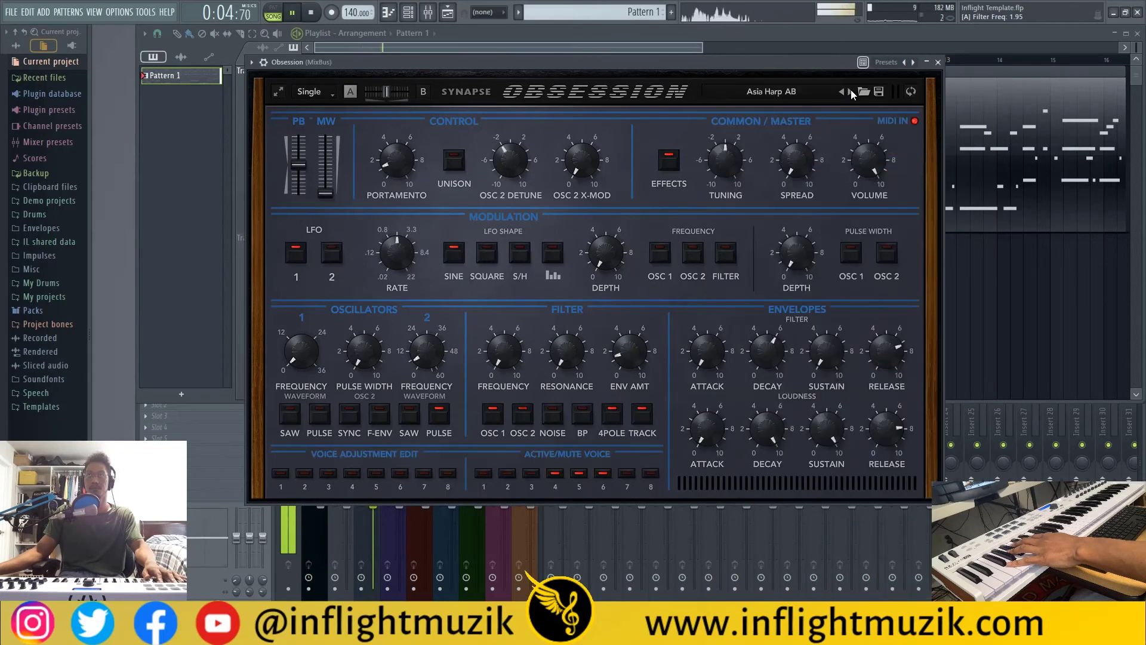
{"action": "left_click", "coordinate": [850, 92]}
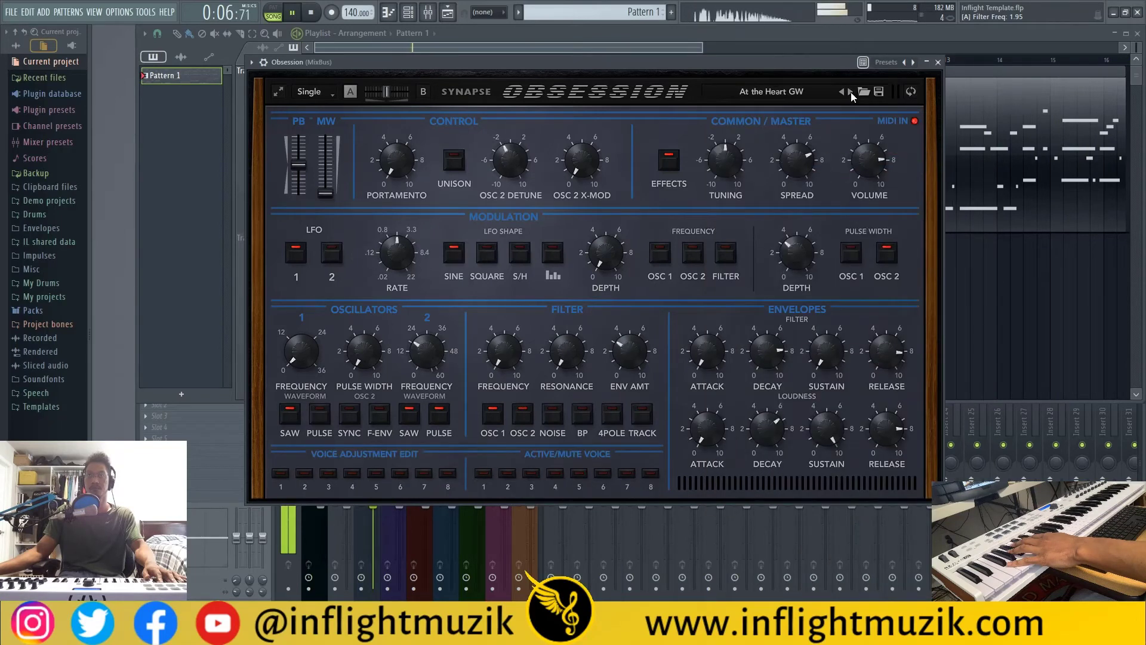
{"action": "left_click", "coordinate": [850, 91]}
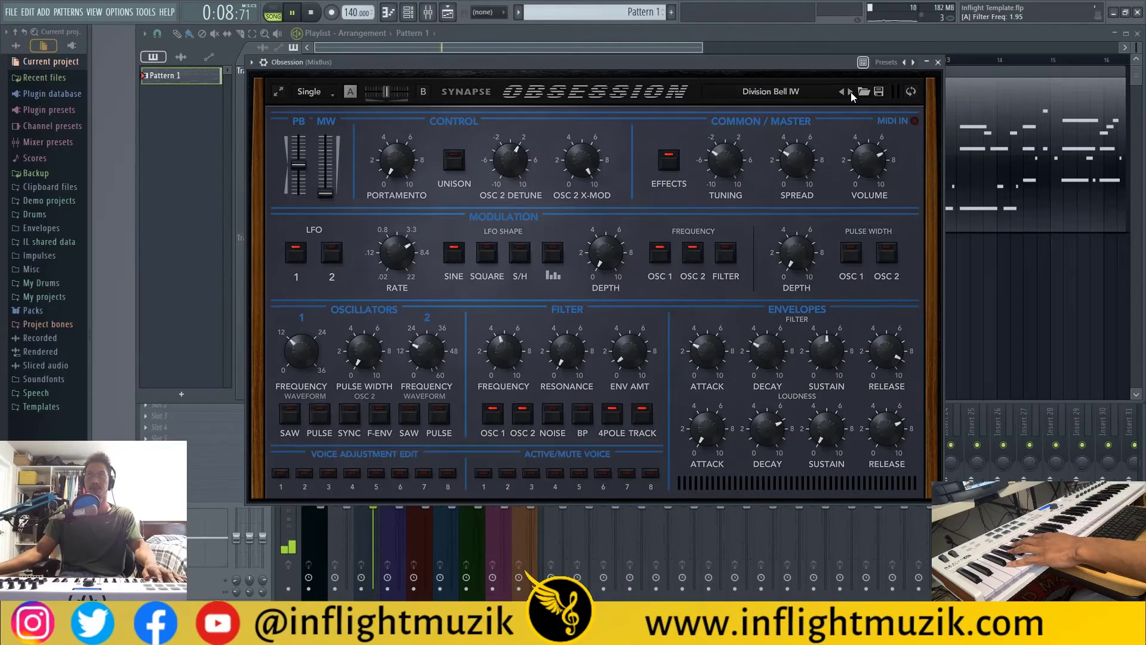
{"action": "left_click", "coordinate": [850, 92]}
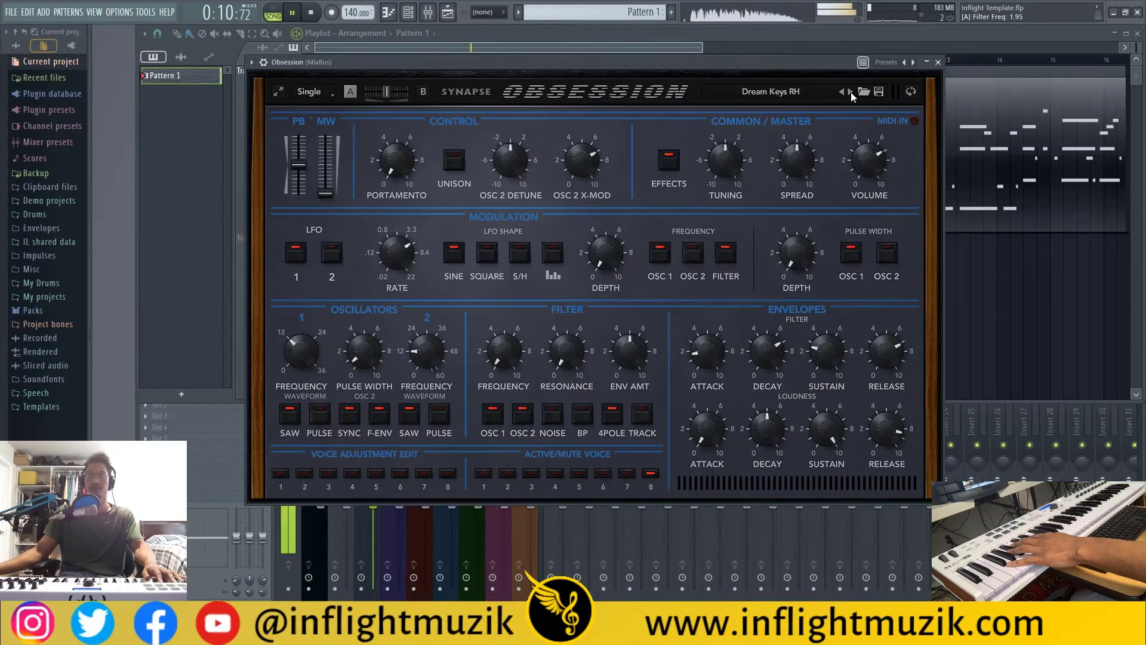
- Audition the Keys+Plucked presets Electric Grand IW, EP-ic Obi IW and Fine Pluck RH, ending on FMed Piano IW
{"action": "left_click", "coordinate": [850, 91]}
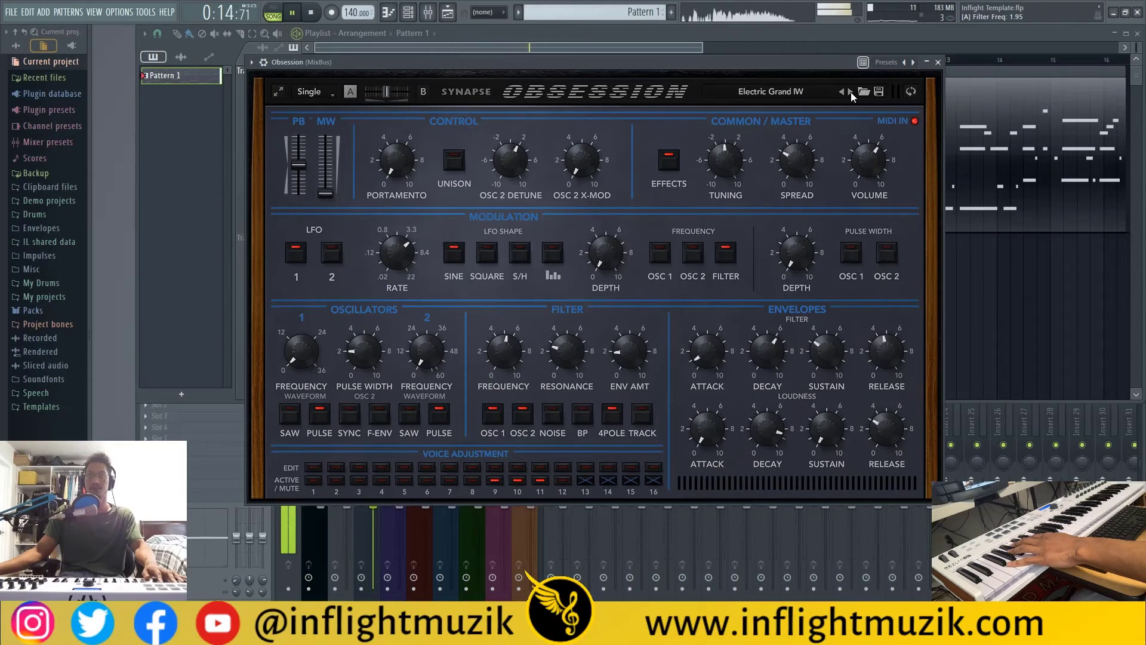
{"action": "left_click", "coordinate": [850, 91]}
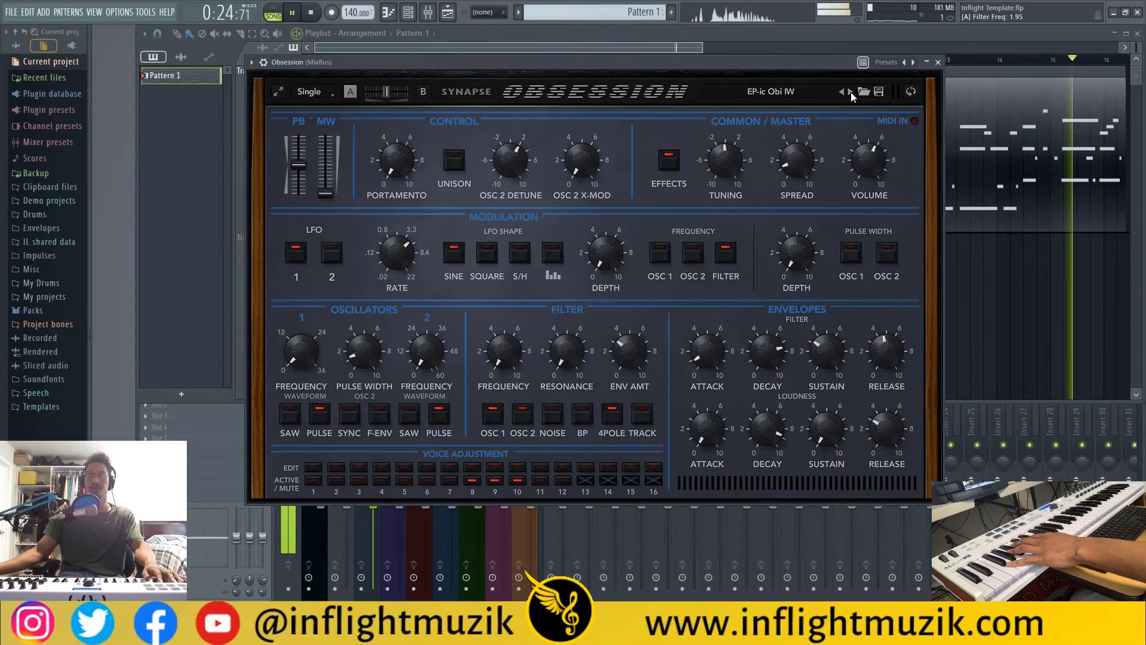
{"action": "left_click", "coordinate": [851, 93]}
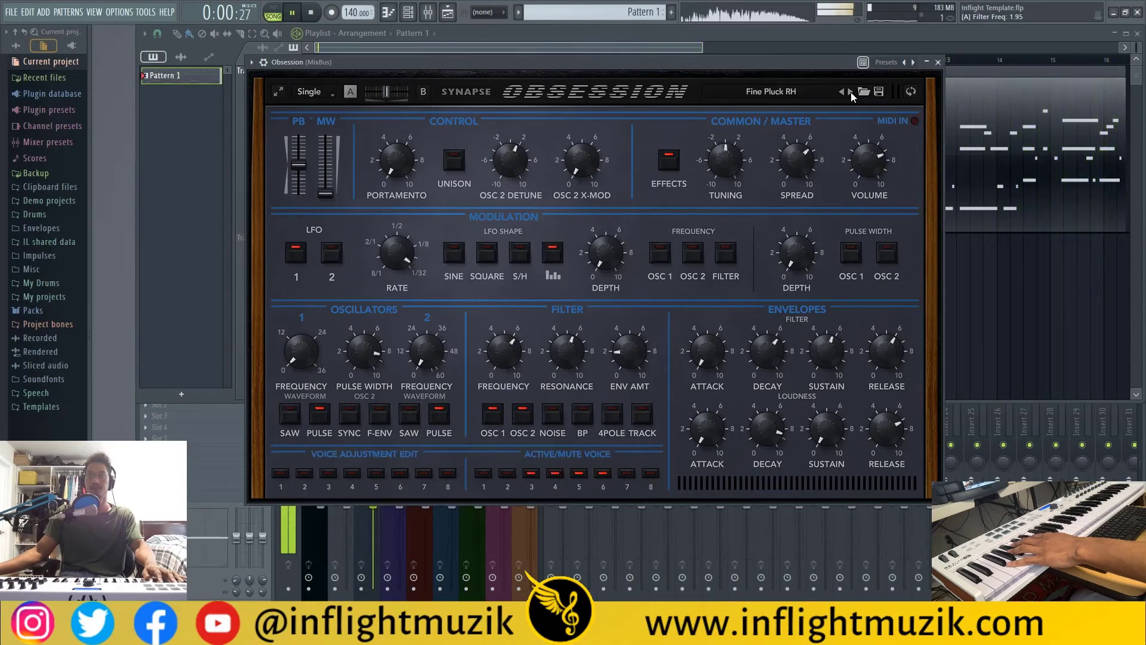
{"action": "left_click", "coordinate": [851, 93]}
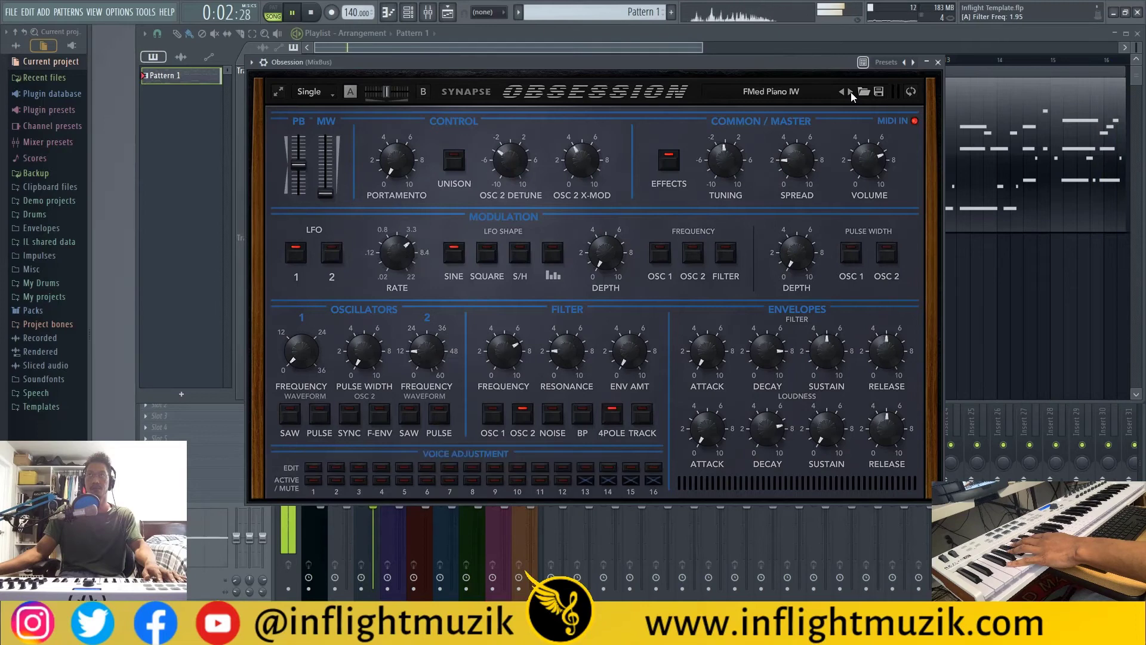
- Audition the Keys+Plucked presets that follow FMed Piano IW, including Harp IW and Melancholic SM
{"action": "left_click", "coordinate": [850, 93]}
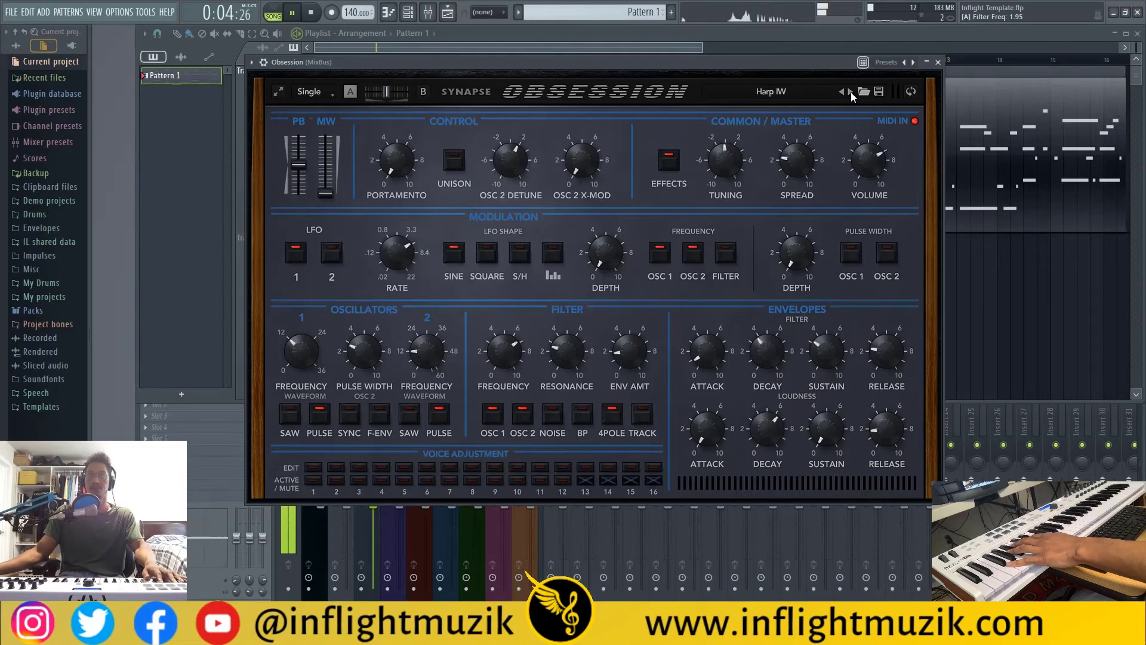
{"action": "left_click", "coordinate": [851, 93]}
{"action": "left_click", "coordinate": [851, 93]}
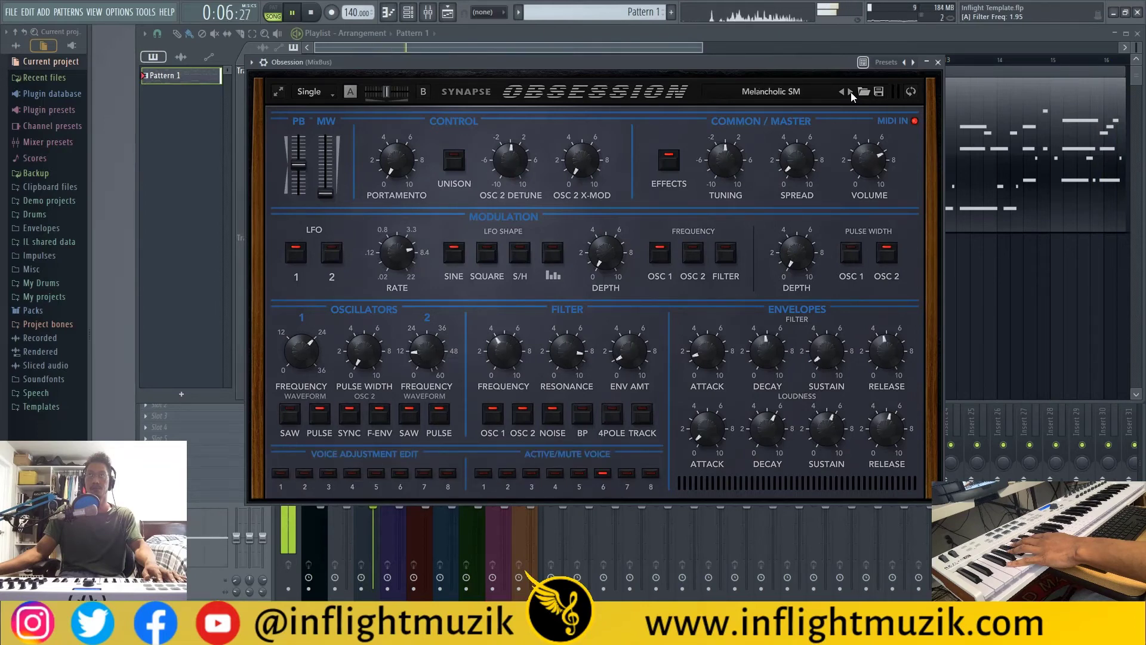
{"action": "left_click", "coordinate": [850, 93]}
- Load the Argonaut KS preset from the Pads category
{"action": "left_click", "coordinate": [779, 97]}
{"action": "mouse_move", "coordinate": [786, 185]}
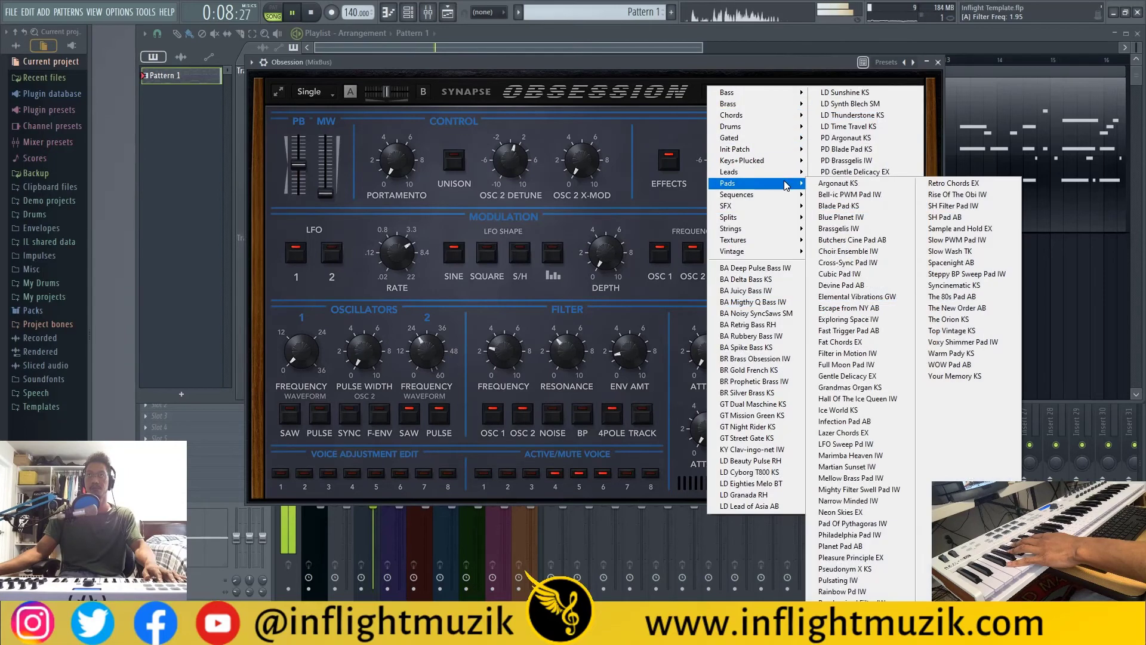
{"action": "left_click", "coordinate": [836, 183]}
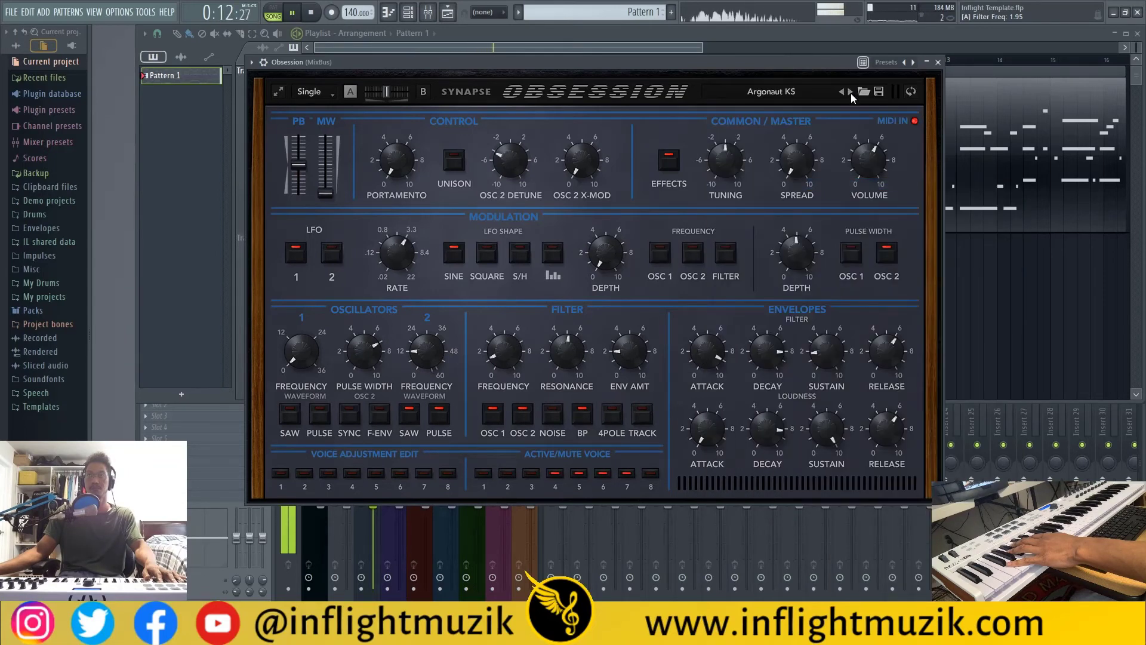
- Audition the pad presets Bell-ic PWM Pad IW and Blade Pad KS, ending on Blue Planet IW
{"action": "left_click", "coordinate": [851, 93]}
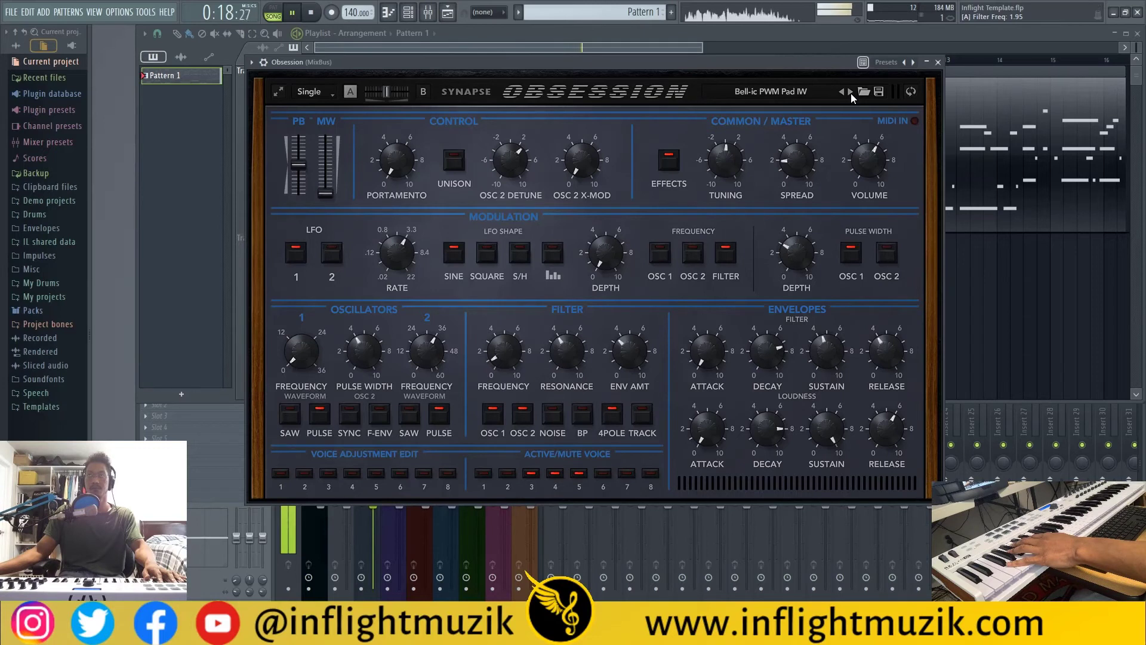
{"action": "left_click", "coordinate": [851, 93]}
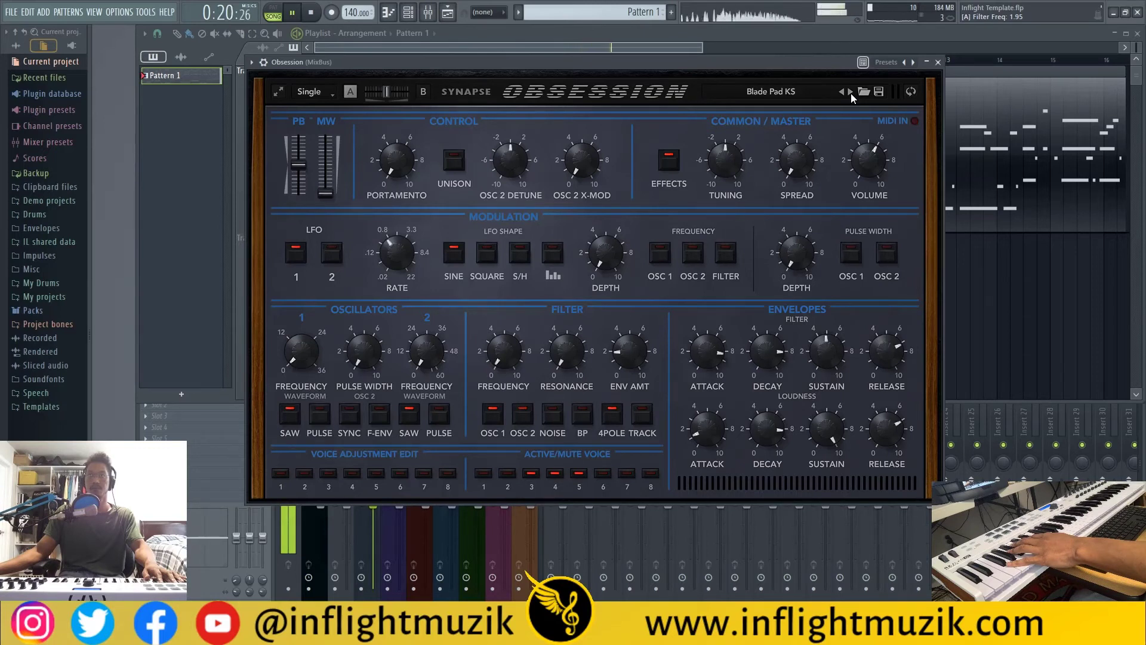
{"action": "left_click", "coordinate": [850, 92]}
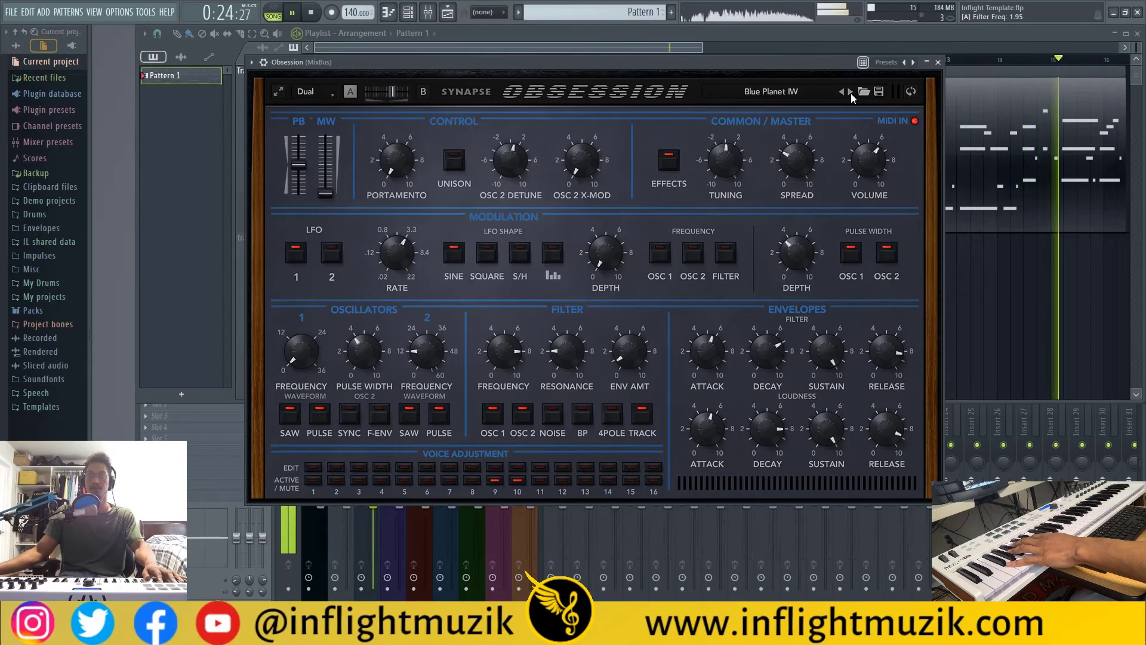
- Lower the Blue Planet IW preset's filter frequency to 2.35 and its filter envelope amount to 0
{"action": "mouse_move", "coordinate": [506, 358]}
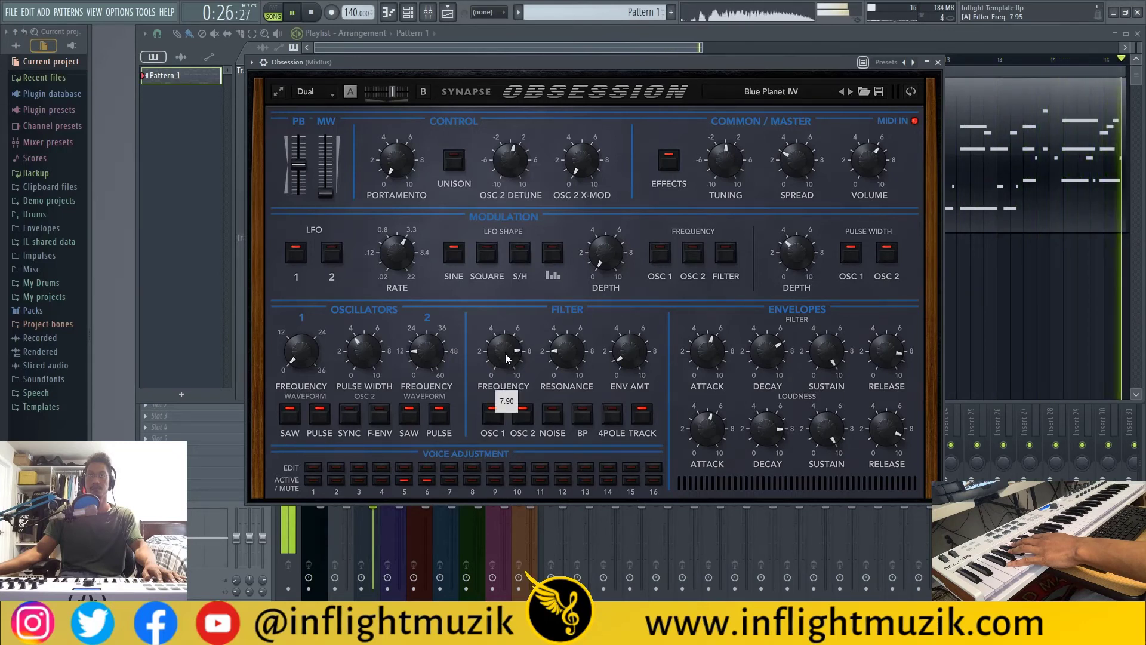
{"action": "left_click_drag", "start_coordinate": [505, 358], "coordinate": [503, 419]}
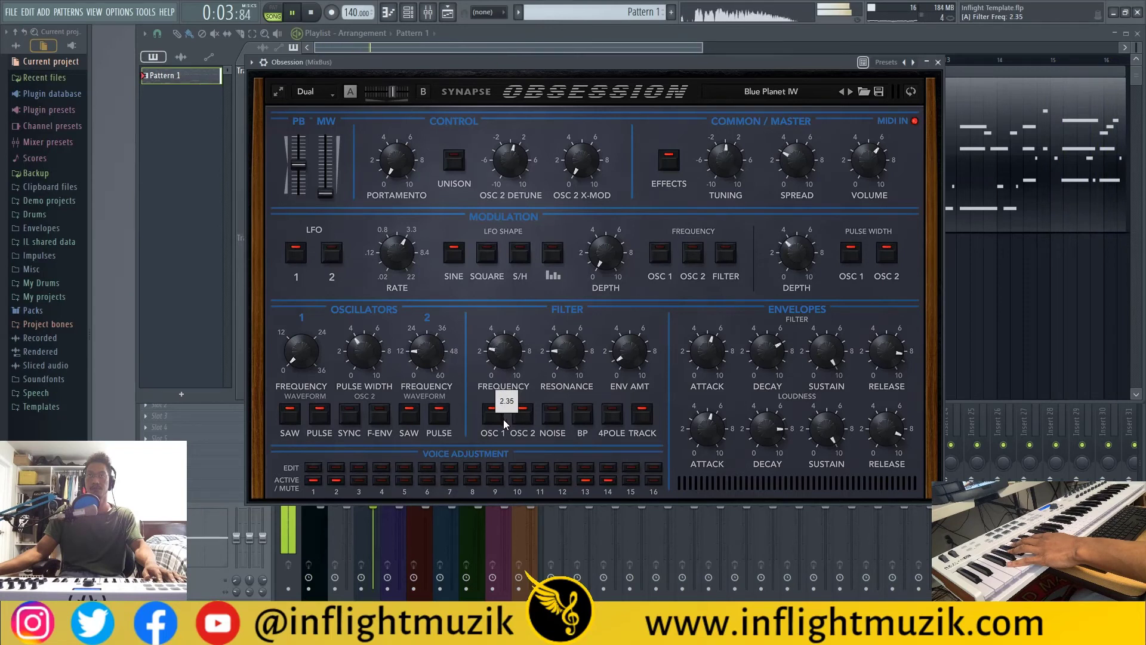
{"action": "mouse_move", "coordinate": [637, 370]}
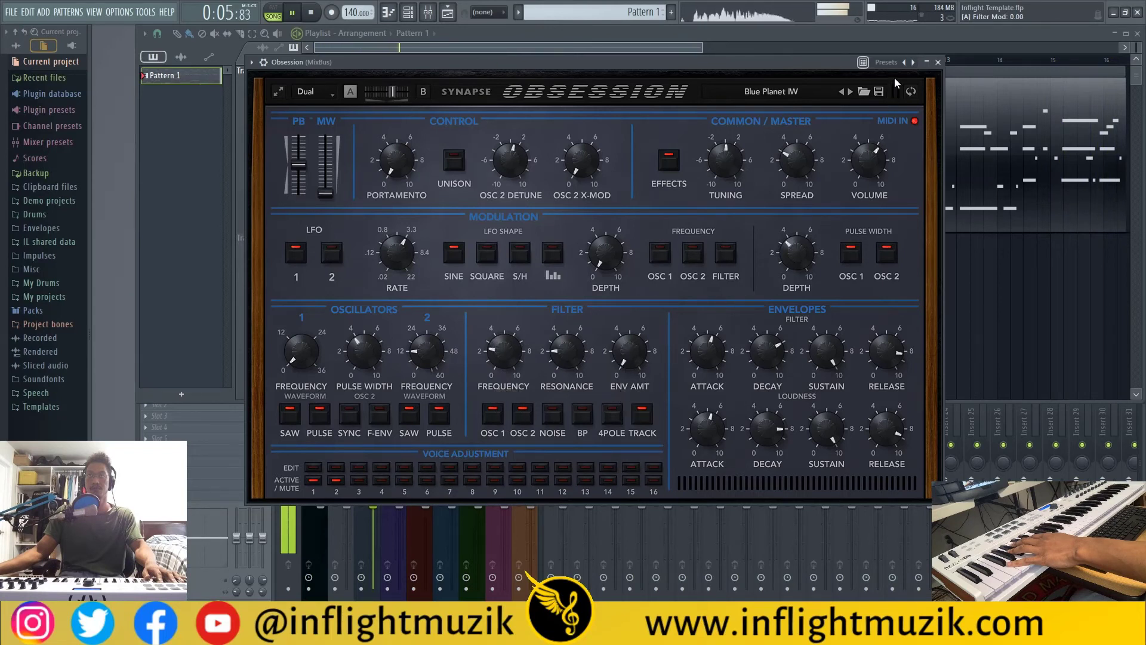
- Audition the pad presets Butchers Cine Pad AB, Choir Ensemble IW, Cross-Sync Pad IW, Devine Pad AB and Escape from NY AB, ending on Exploring Space IW
{"action": "left_click", "coordinate": [852, 93]}
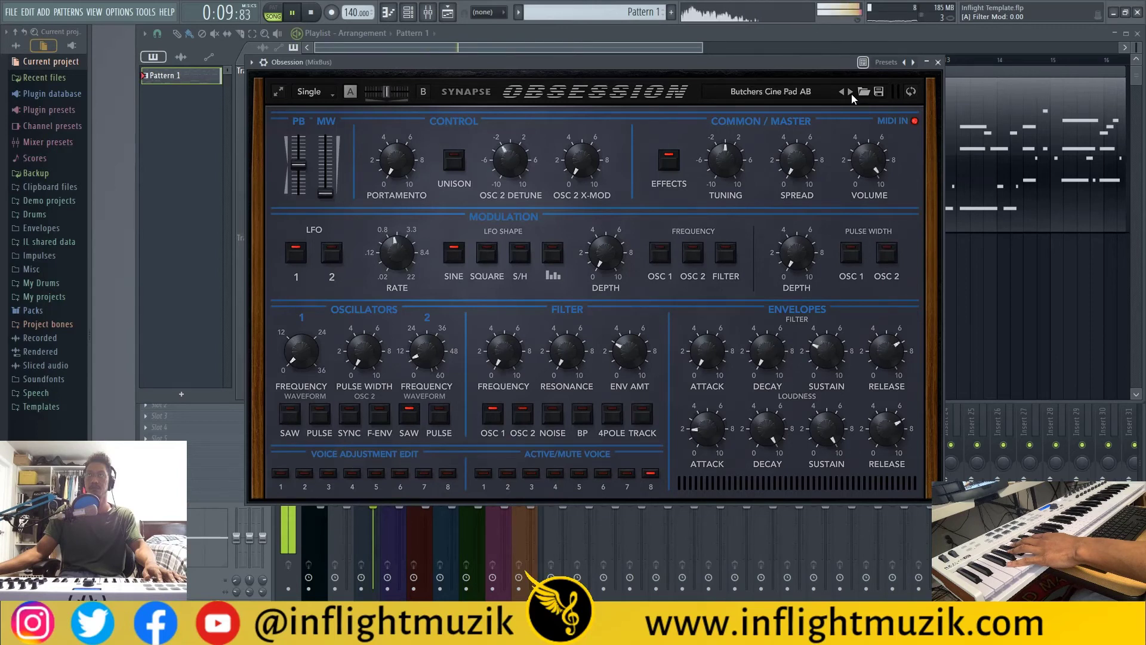
{"action": "left_click", "coordinate": [852, 95]}
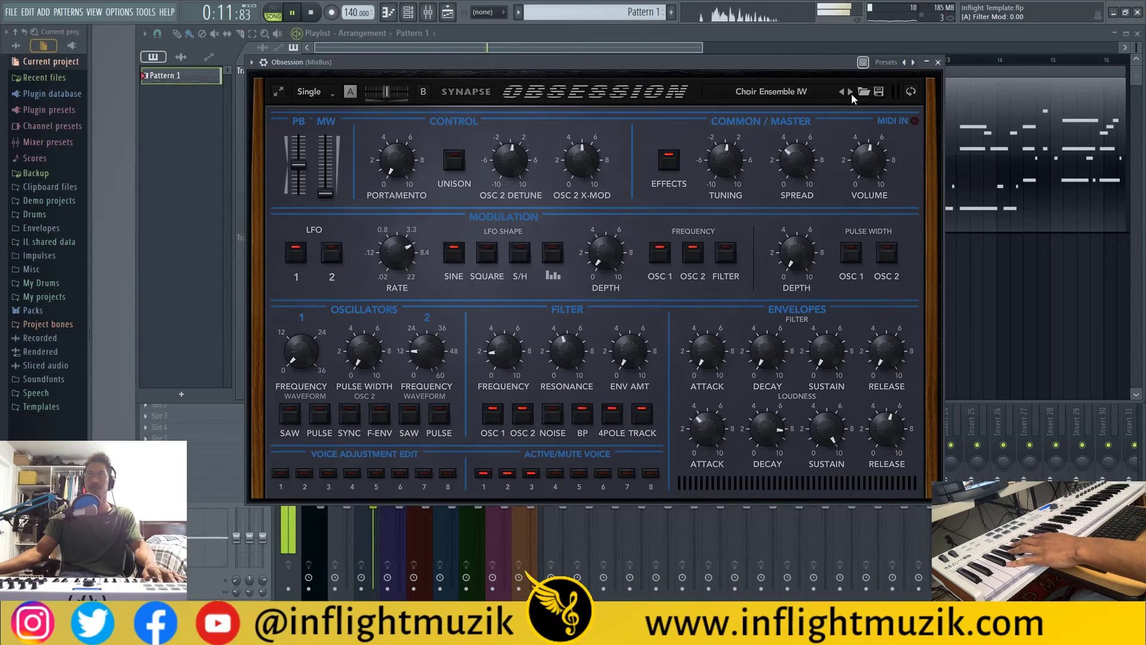
{"action": "left_click", "coordinate": [852, 96]}
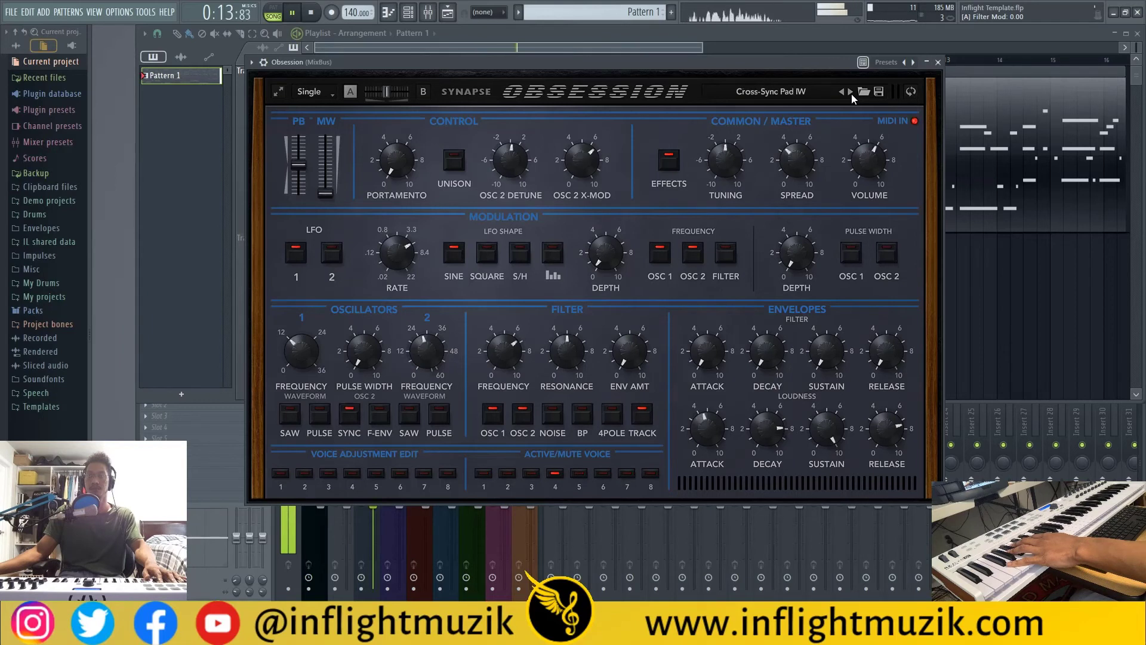
{"action": "left_click", "coordinate": [851, 96]}
{"action": "left_click", "coordinate": [852, 95]}
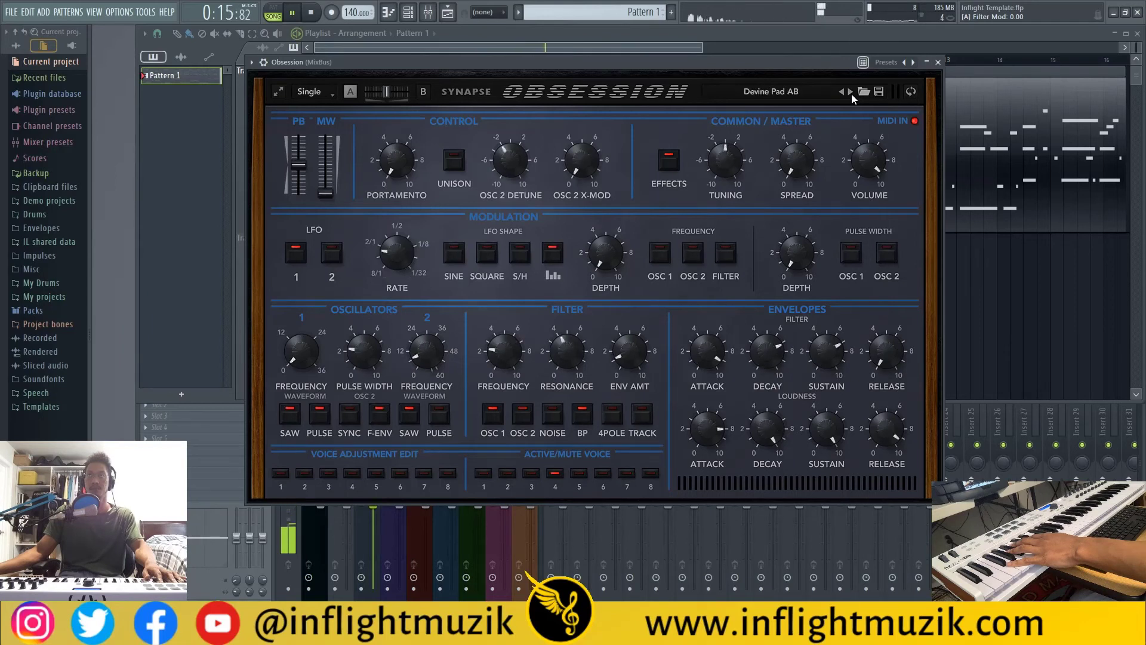
{"action": "left_click", "coordinate": [852, 95]}
{"action": "left_click", "coordinate": [851, 96]}
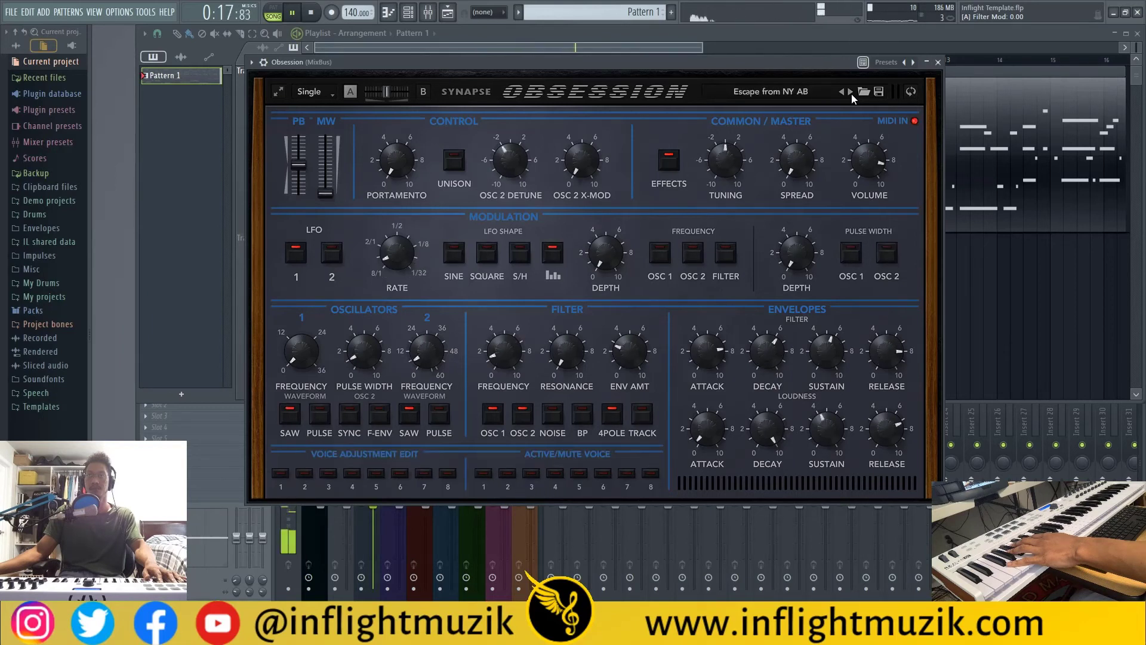
{"action": "left_click", "coordinate": [852, 96]}
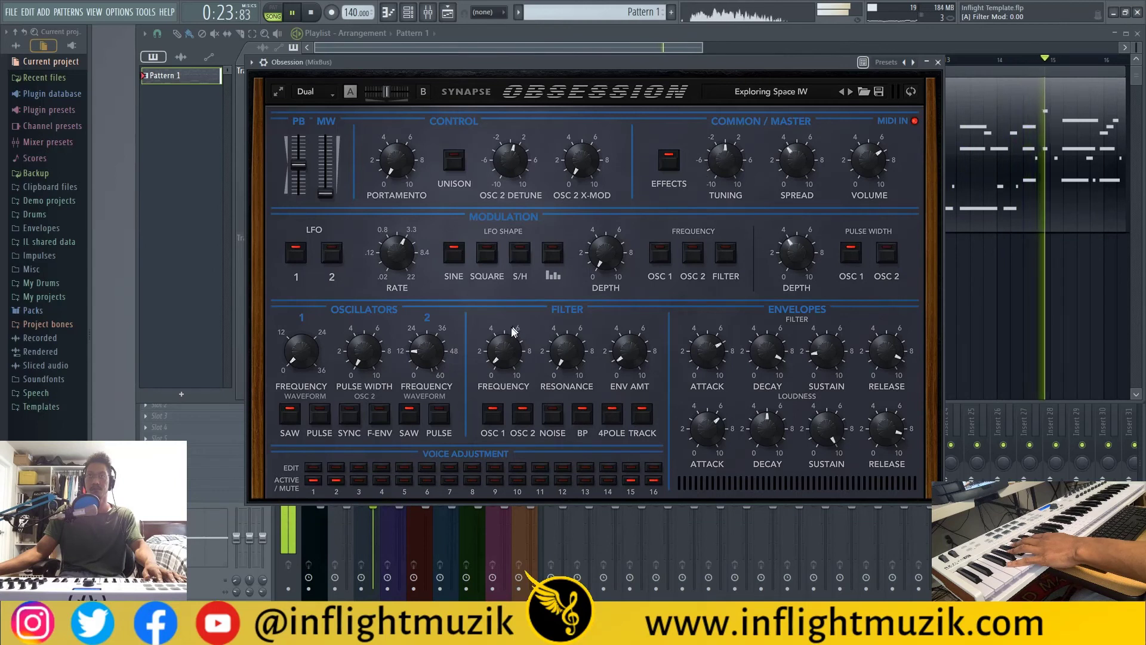
- Raise the Exploring Space IW preset's filter frequency to 6.85 and set its reverb dry/wet to 5.10
{"action": "mouse_move", "coordinate": [504, 356]}
{"action": "left_click_drag", "start_coordinate": [503, 356], "coordinate": [523, 274]}
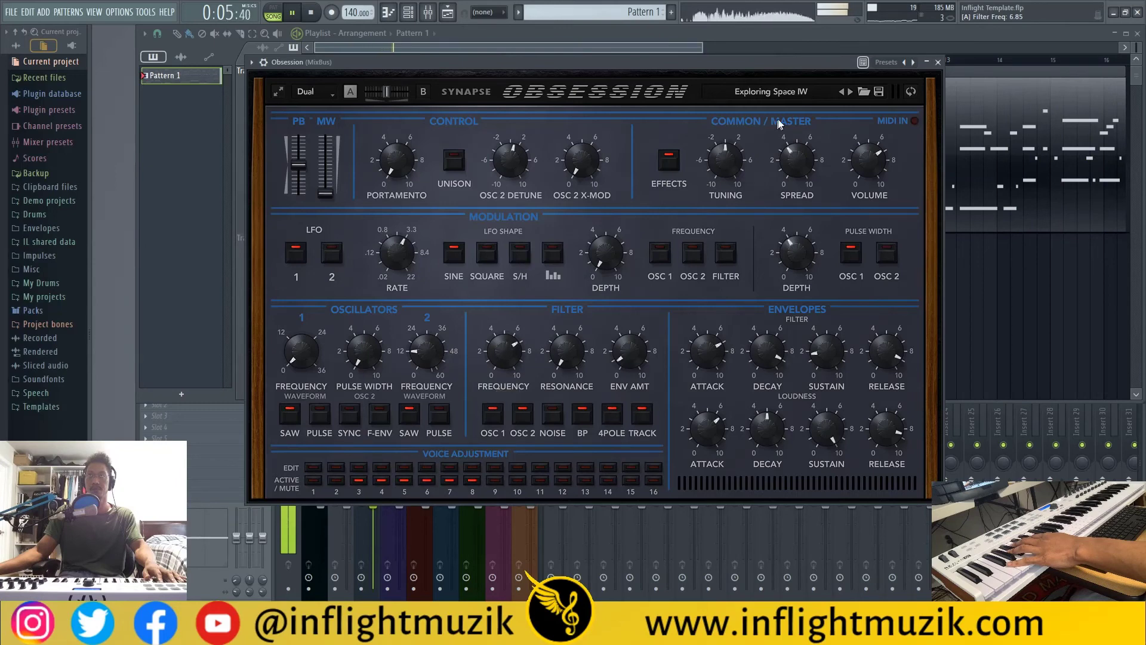
{"action": "left_click", "coordinate": [911, 91]}
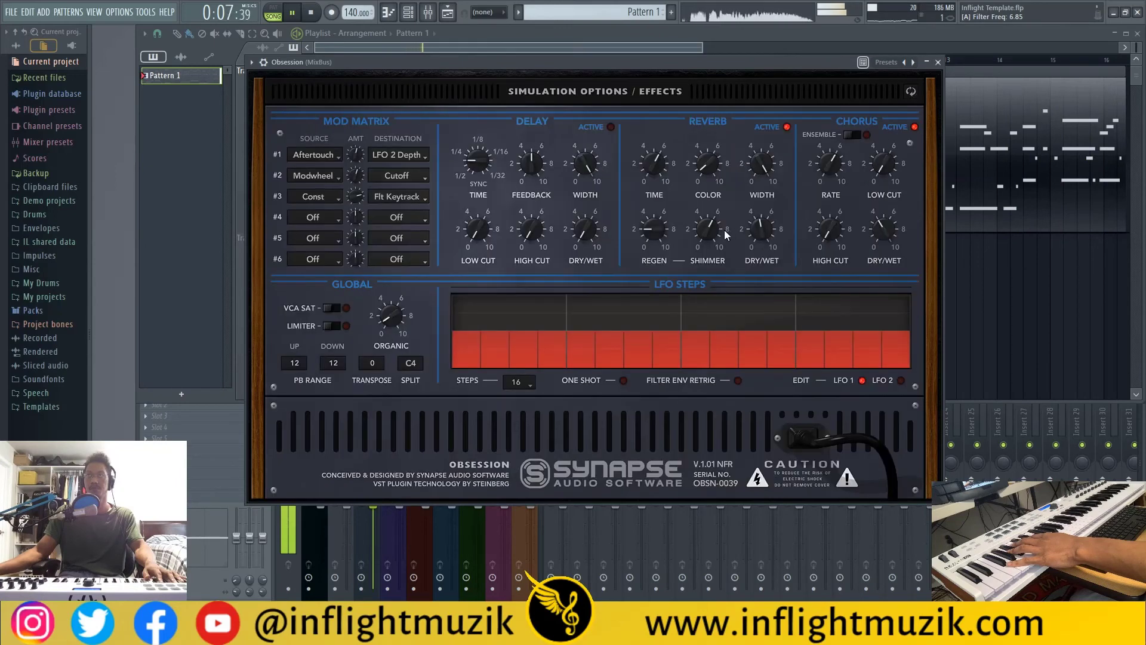
{"action": "left_click_drag", "start_coordinate": [726, 235], "coordinate": [767, 225]}
{"action": "left_click", "coordinate": [912, 91]}
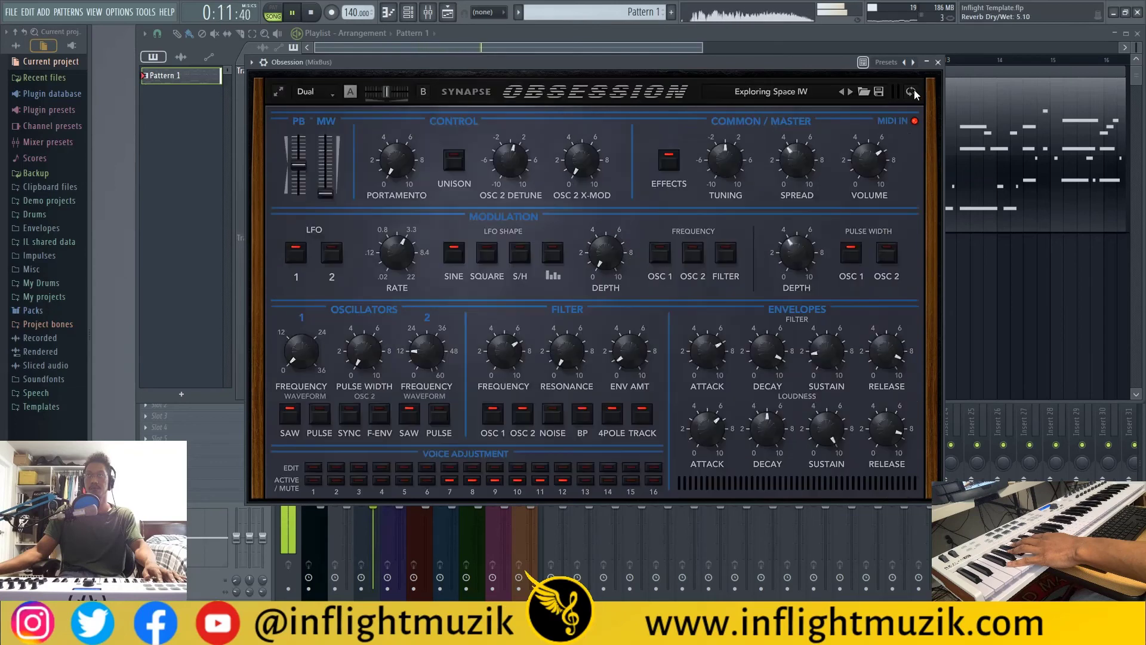
- Audition the pad presets Fast Trigger Pad AB and Fat Chords EX, ending on Full Moon Pad IW
{"action": "left_click", "coordinate": [850, 92]}
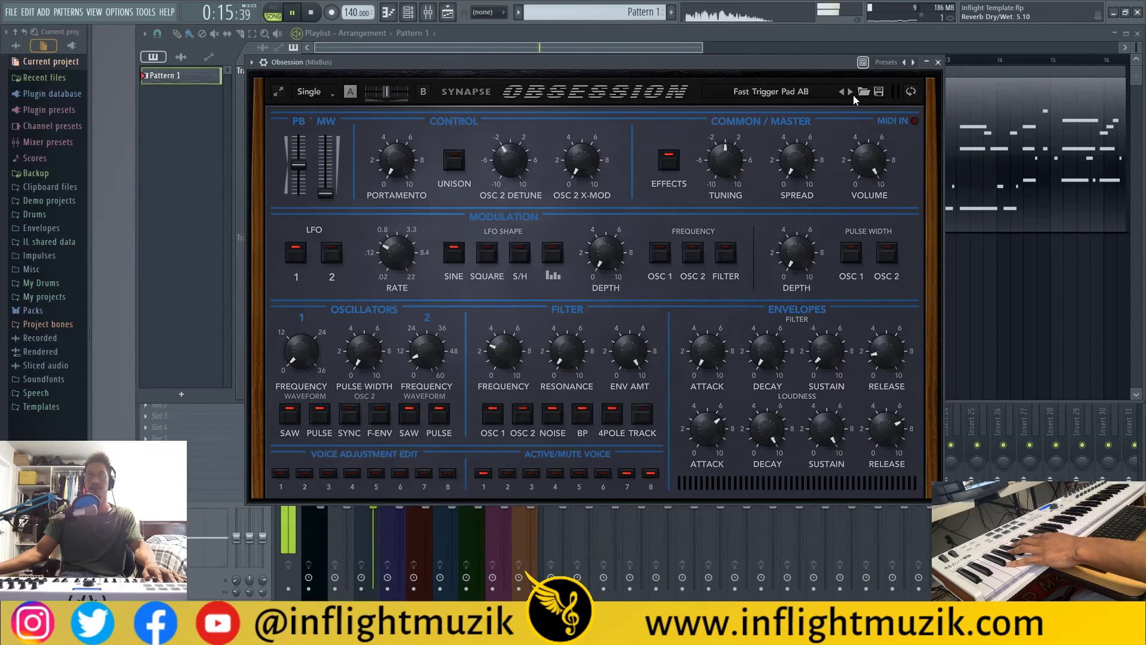
{"action": "left_click", "coordinate": [851, 92]}
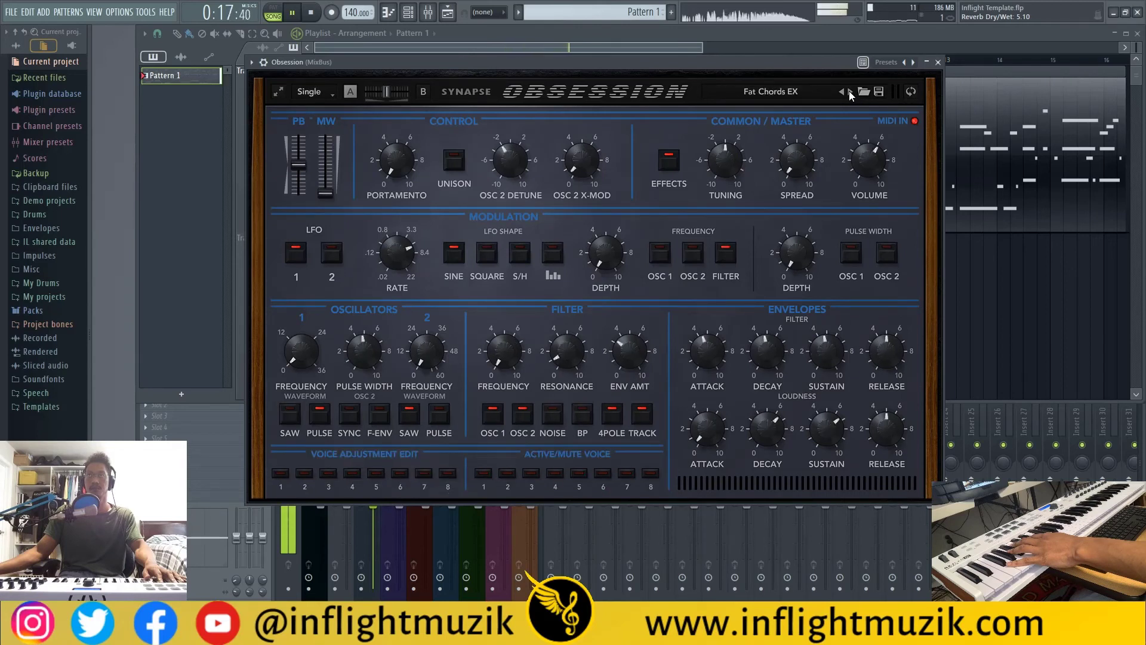
{"action": "left_click", "coordinate": [851, 93]}
{"action": "left_click", "coordinate": [851, 92]}
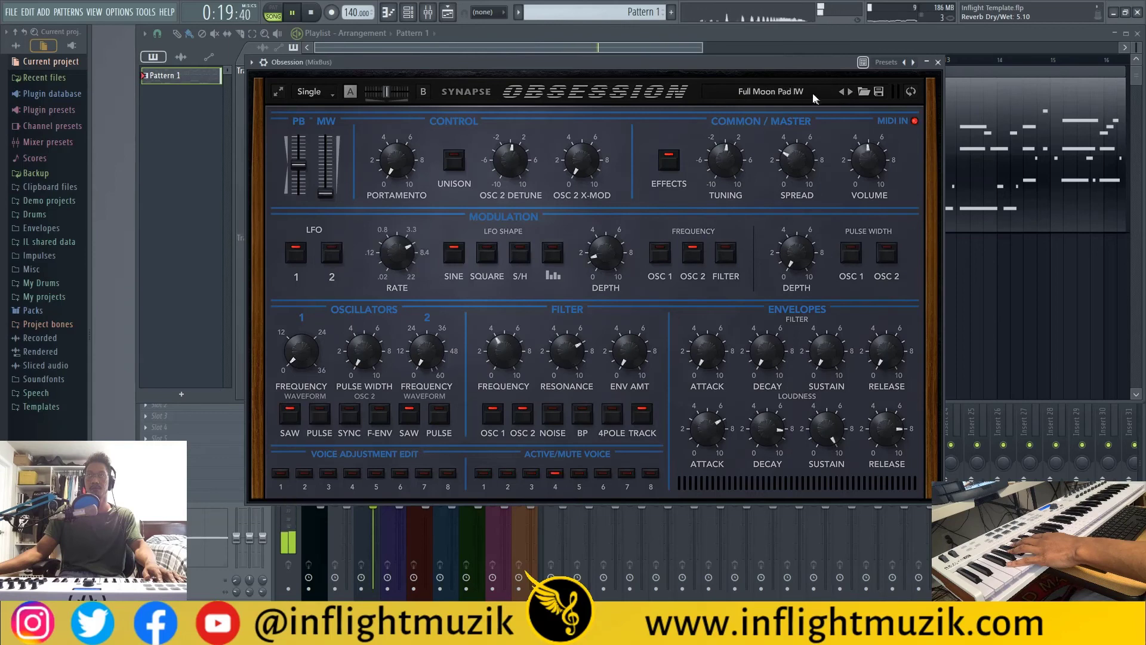
- Audition the gated presets Filter Seventh EX and Gated Bandpass IW, lowering the filter frequency of Gated Bandpass IW to 0.80
{"action": "left_click", "coordinate": [776, 91]}
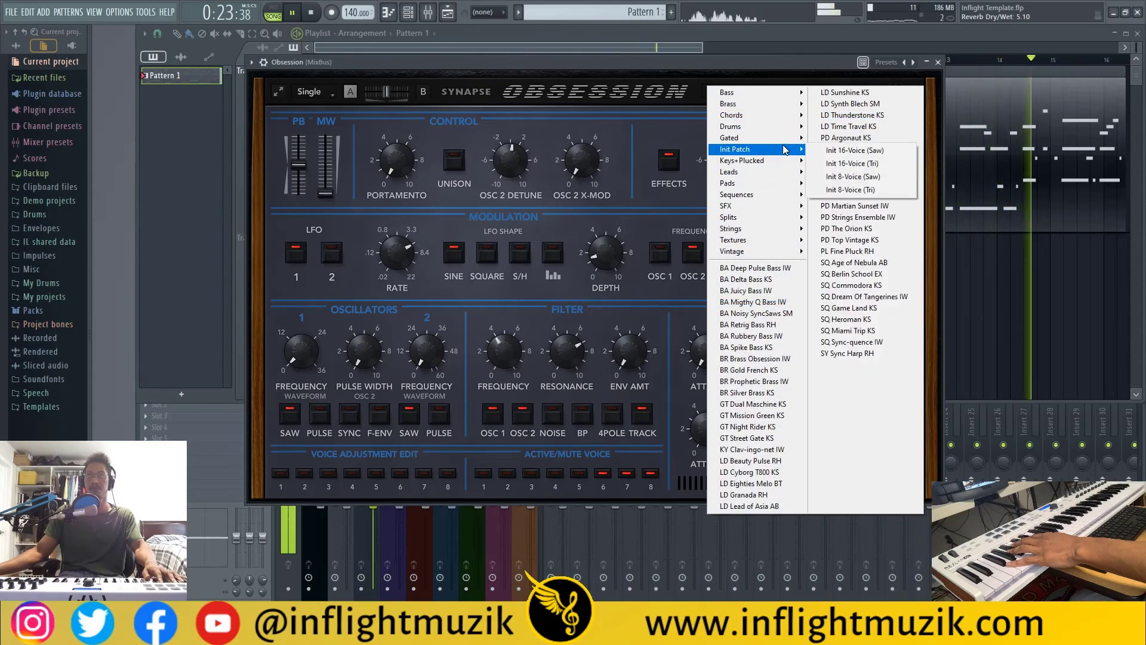
{"action": "left_click", "coordinate": [836, 149]}
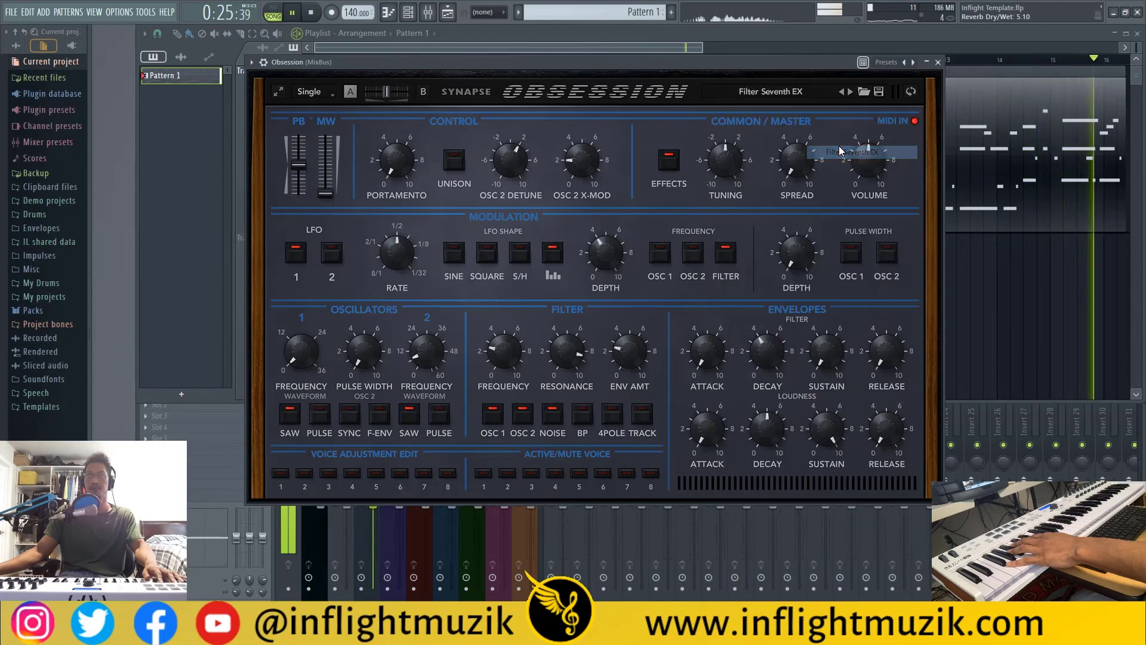
{"action": "left_click", "coordinate": [851, 93]}
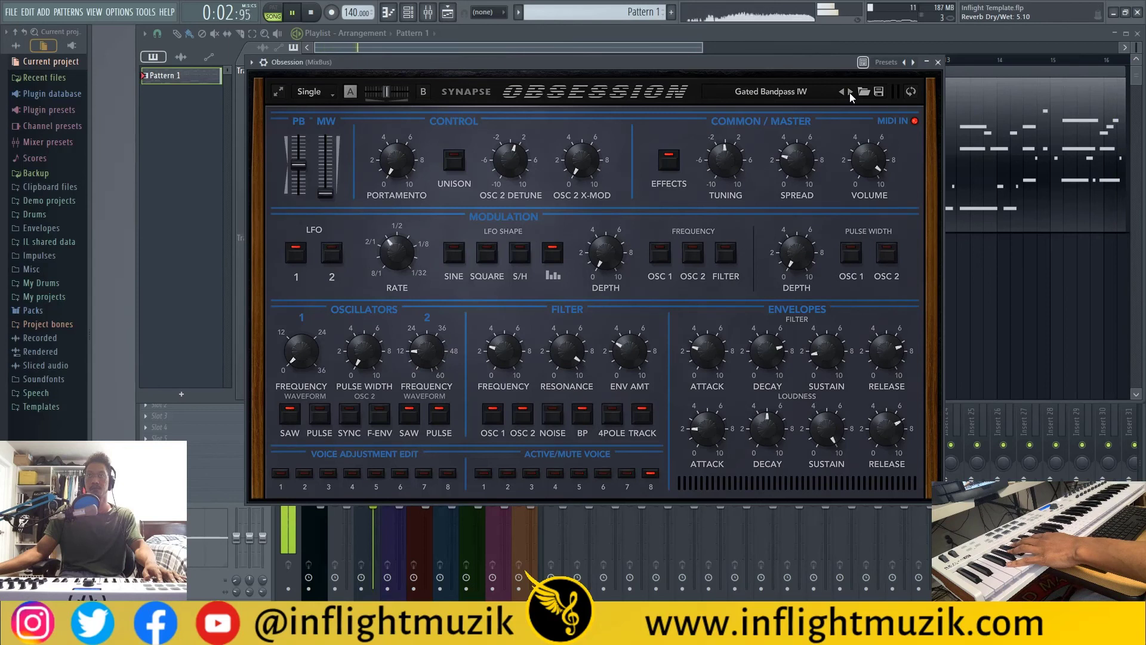
{"action": "left_click_drag", "start_coordinate": [499, 352], "coordinate": [494, 367]}
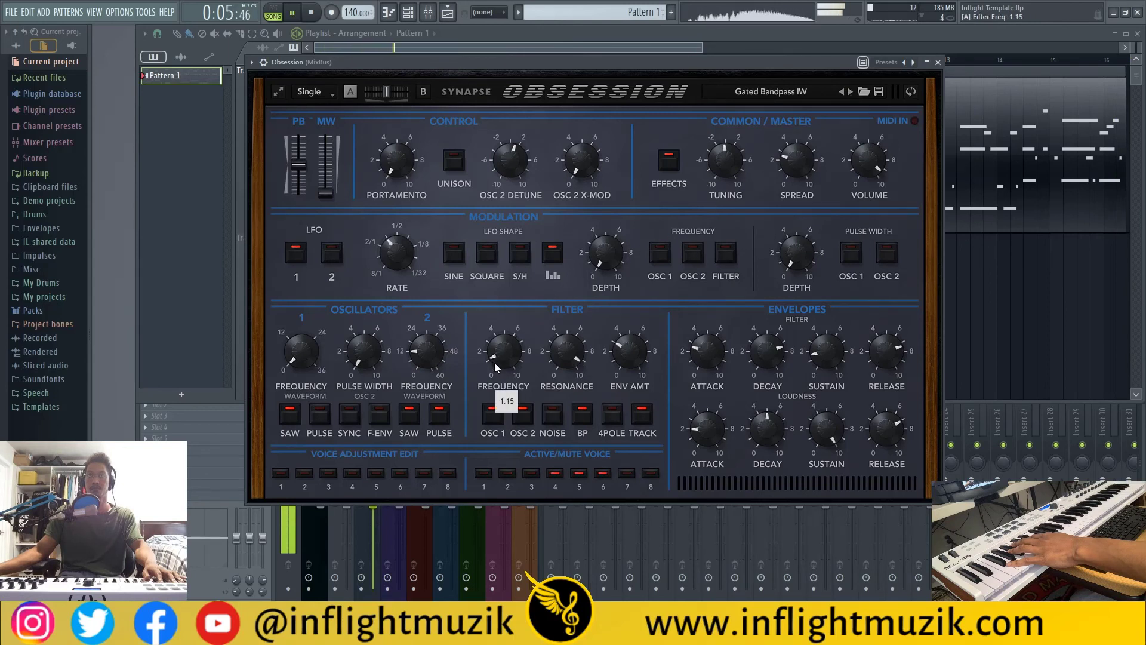
- Audition the gated preset Gated Dreams GW, ending on Kraftwerk KS
{"action": "left_click", "coordinate": [851, 93]}
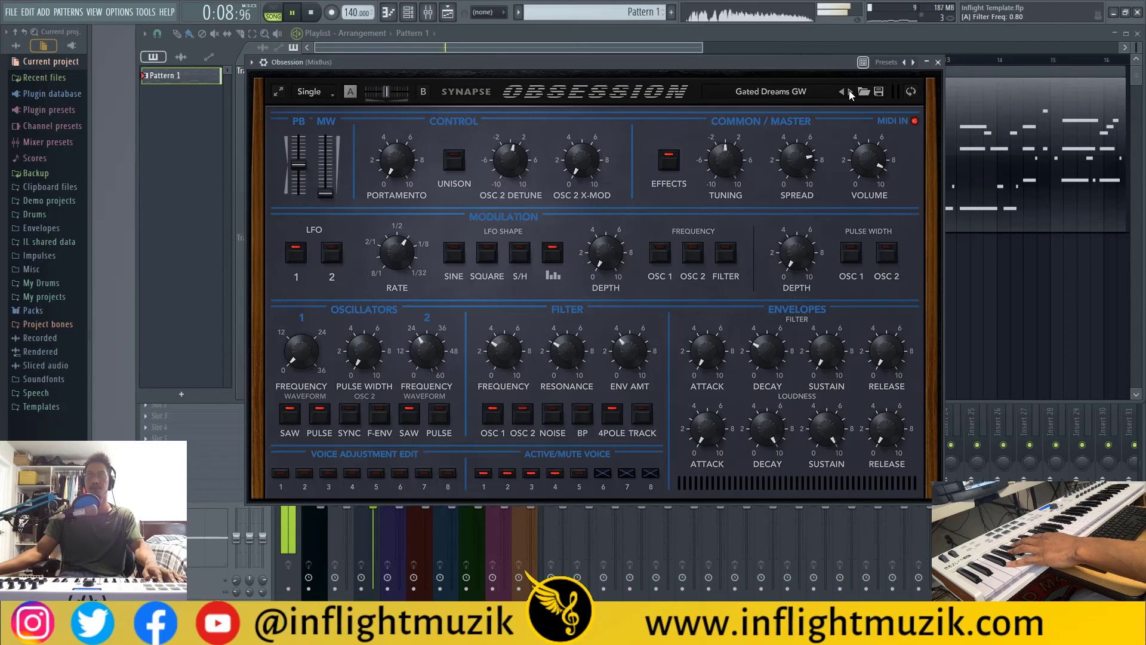
{"action": "left_click", "coordinate": [850, 93]}
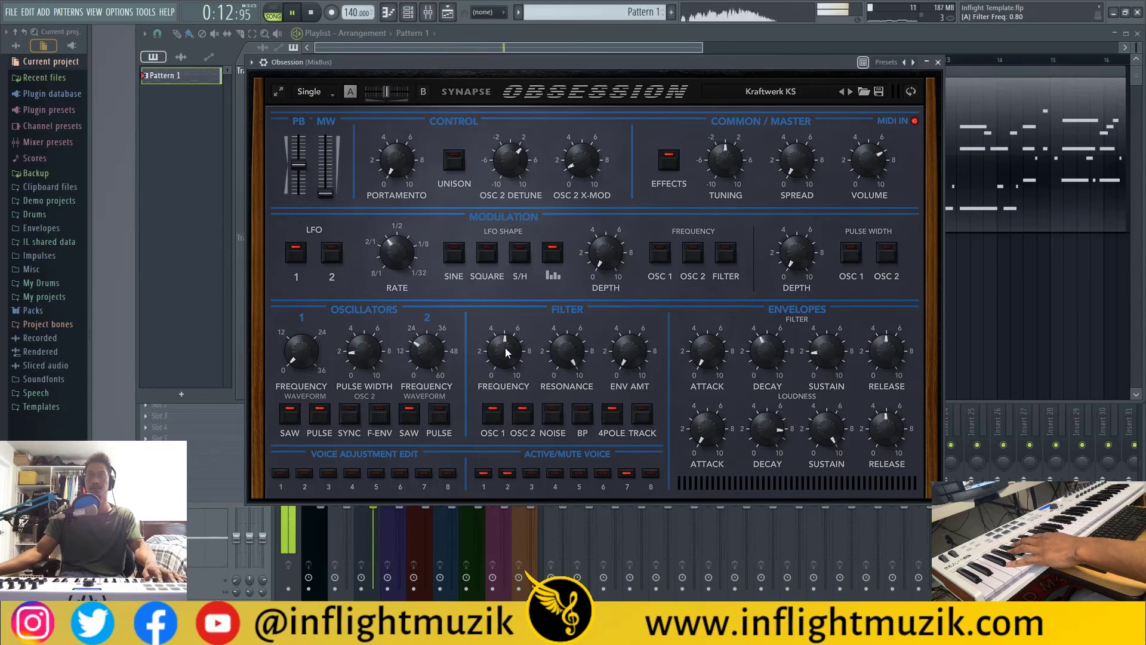
- Raise the Kraftwerk KS preset's filter frequency to 10.00 and stop the playback
{"action": "left_click_drag", "start_coordinate": [506, 352], "coordinate": [512, 350]}
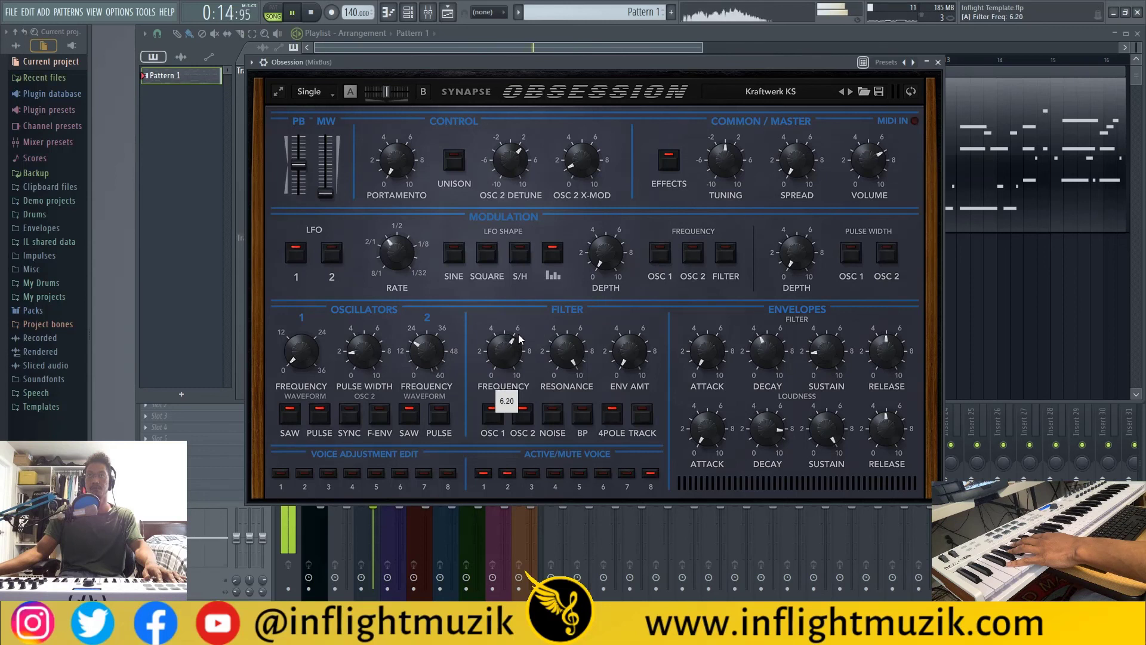
{"action": "left_click_drag", "start_coordinate": [525, 309], "coordinate": [547, 272]}
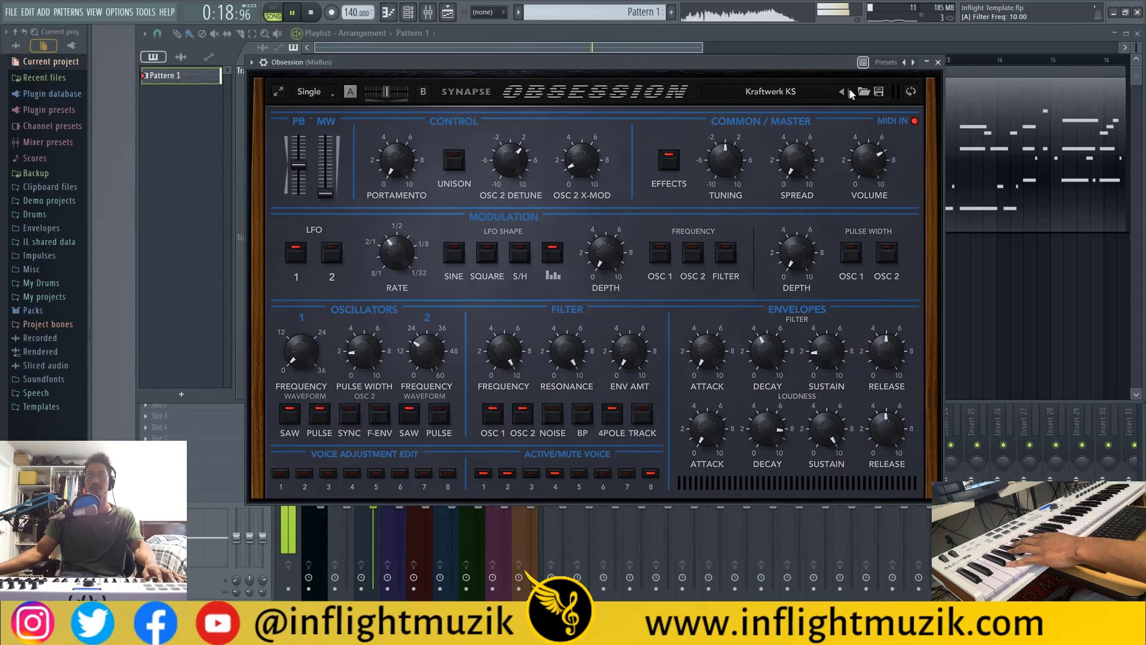
{"action": "left_click", "coordinate": [314, 13]}
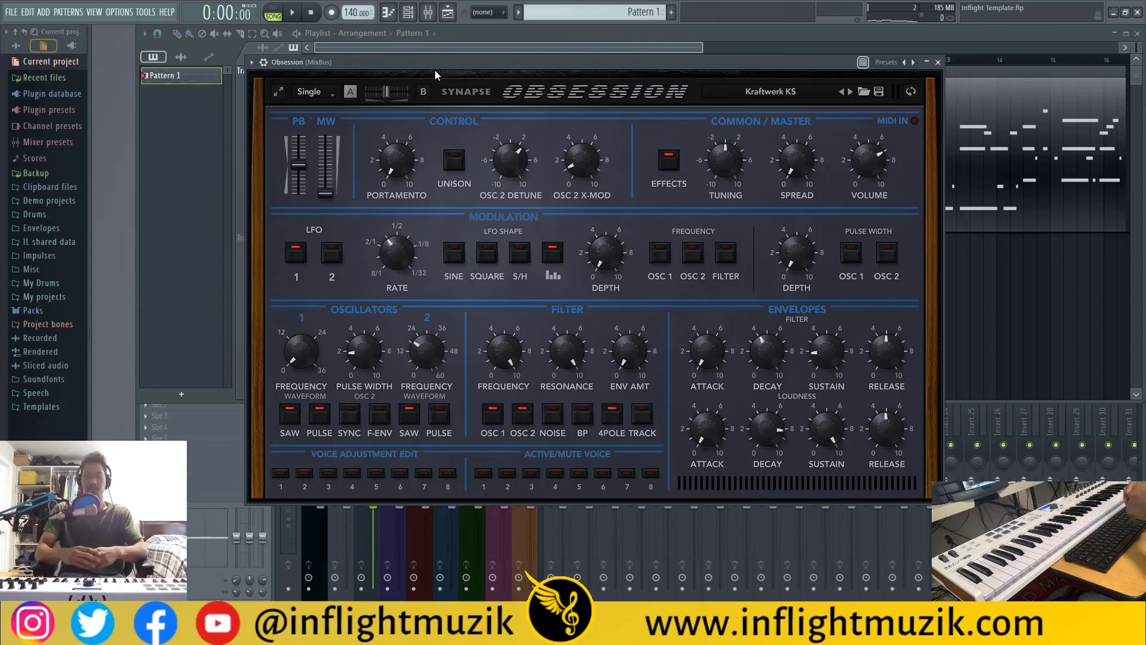